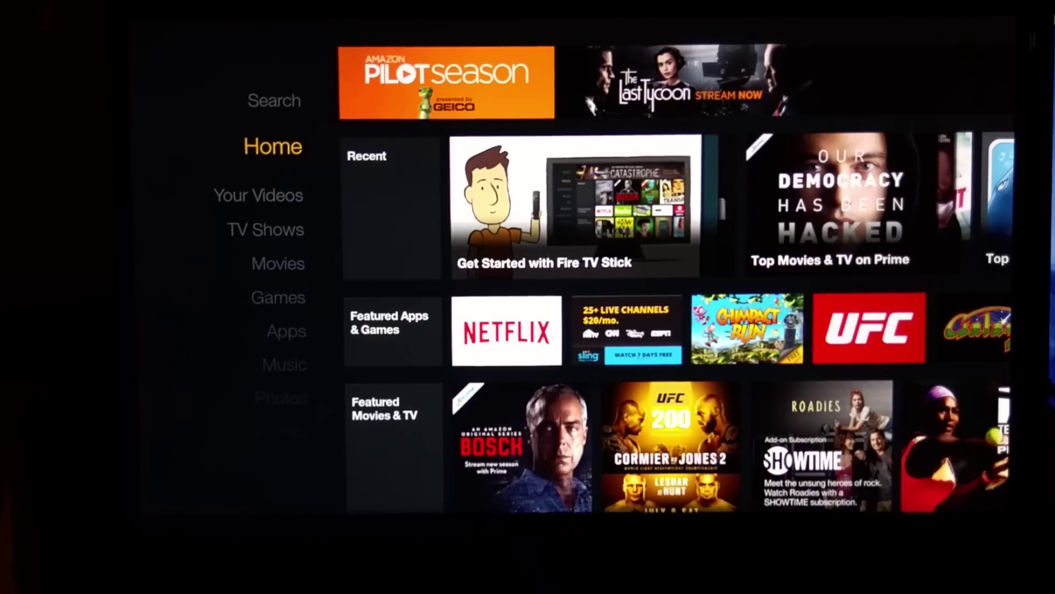
Go to Settings > System > Developer Options on the Fire TV
key("Down")
key("Down")
key("Down")
key("Down")
key("Down")
key("Down")
key("Down")
key("Down")
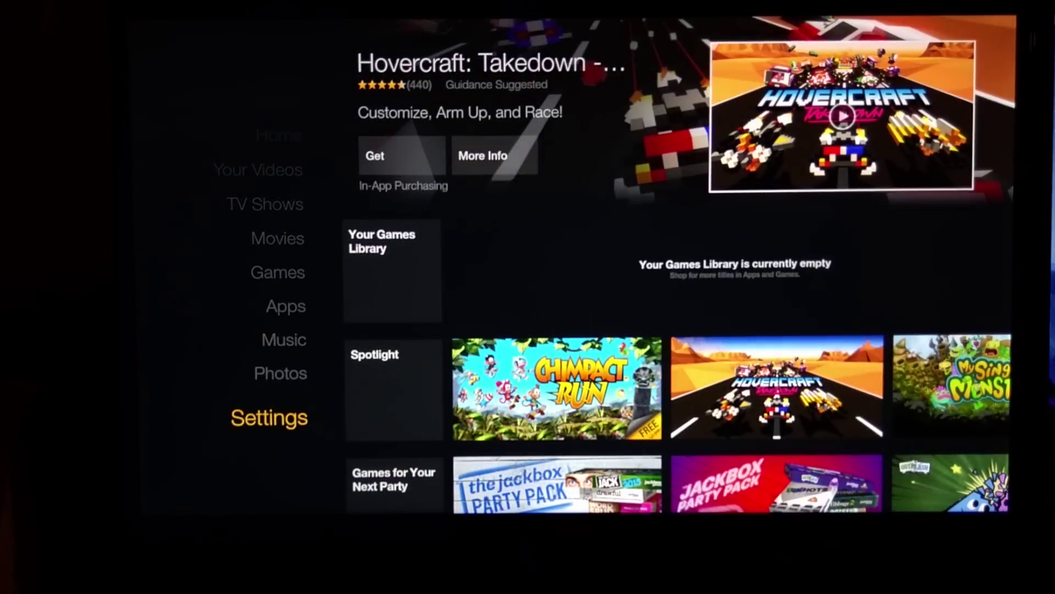
key("Return")
key("Right")
key("Right")
key("Right")
key("Right")
key("Return")
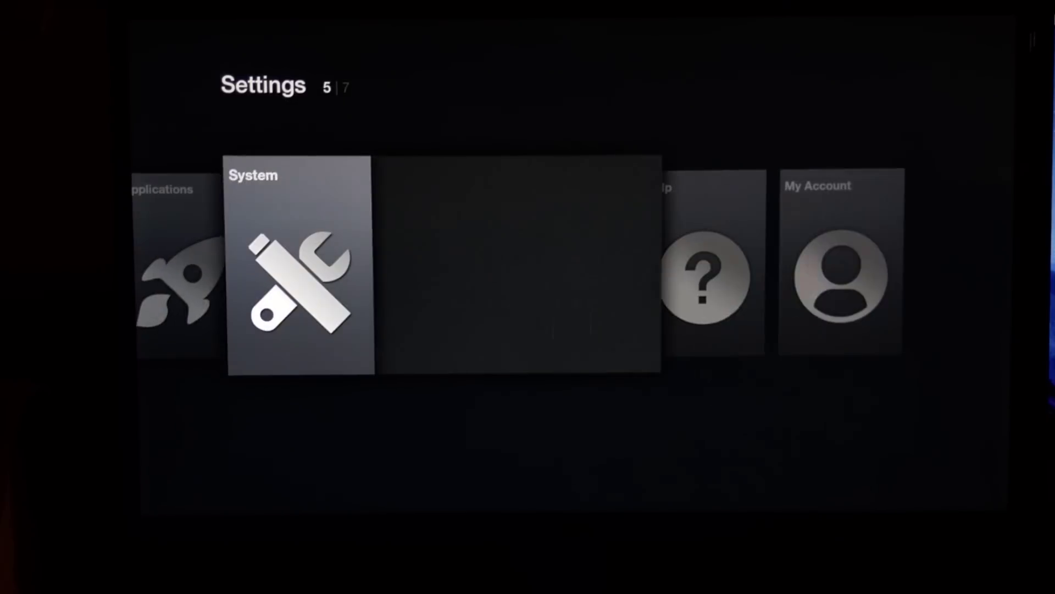
key("Down")
key("Down")
key("Down")
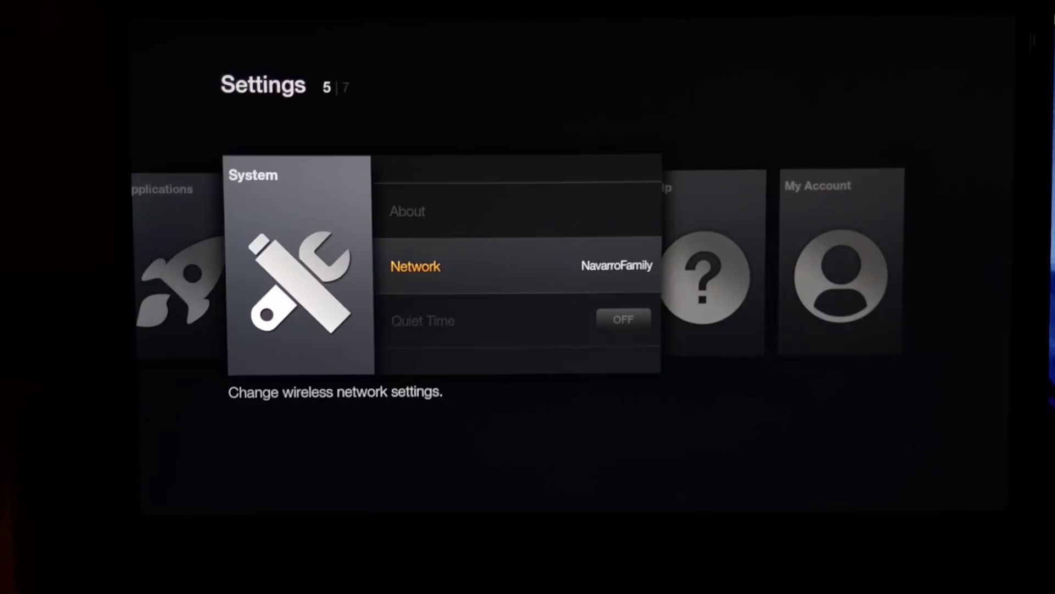
key("Down")
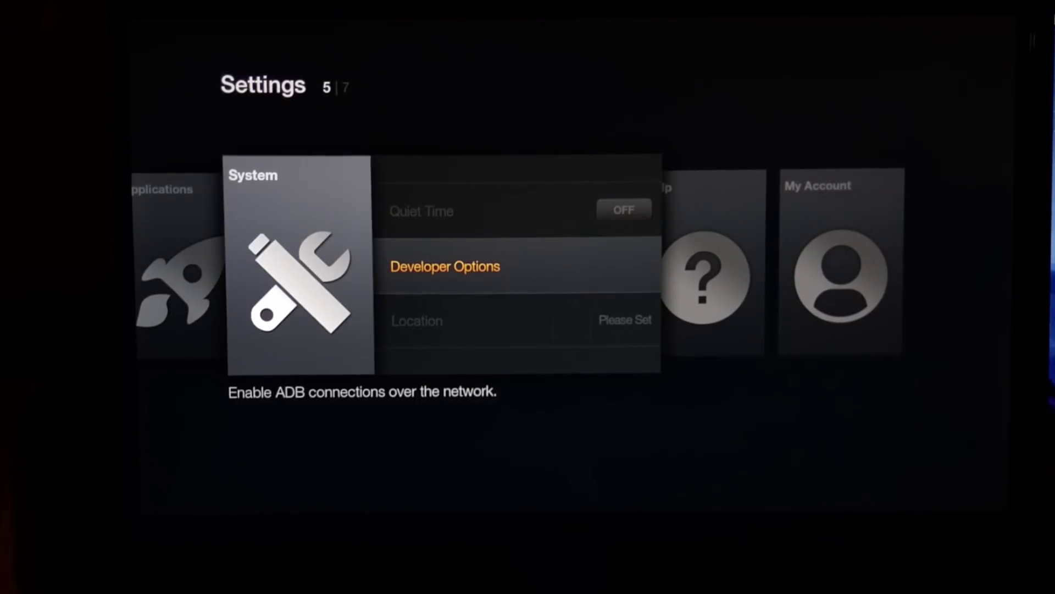
key("Return")
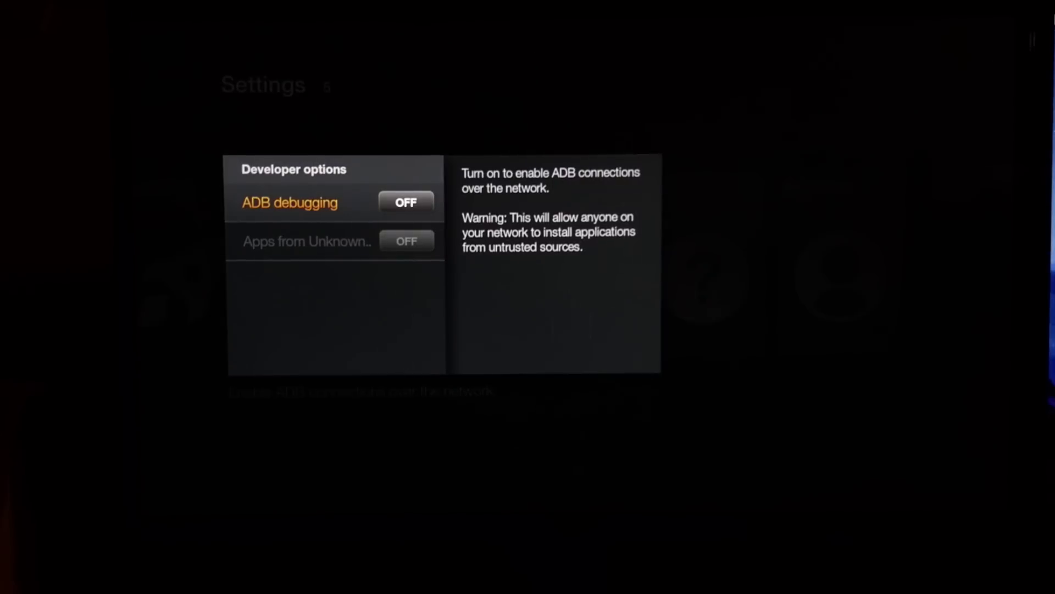
Turn ADB debugging ON, then Apps from Unknown Sources ON, accepting the warning
key("Return")
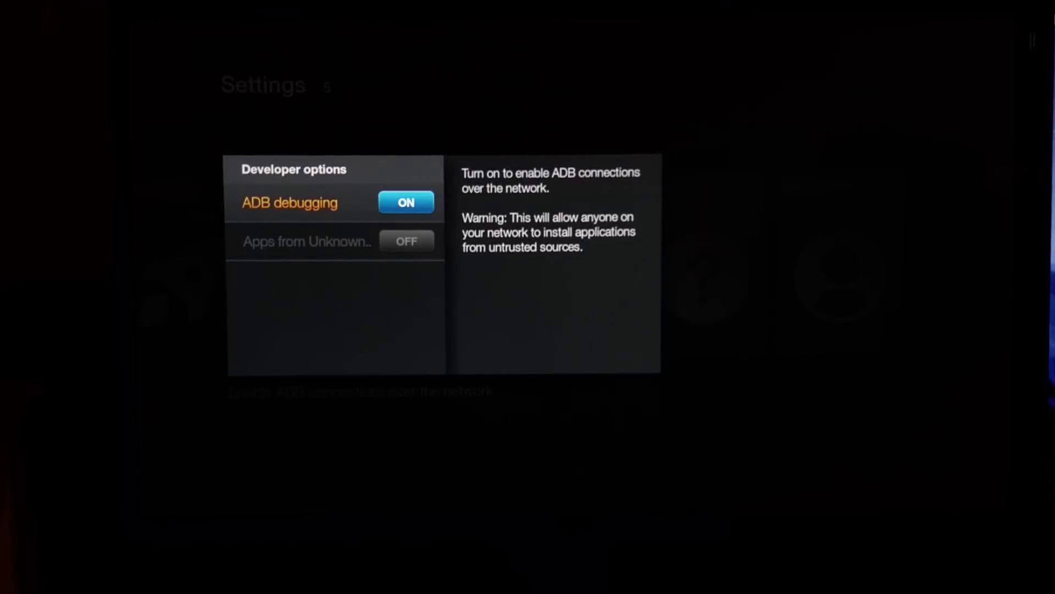
key("Down")
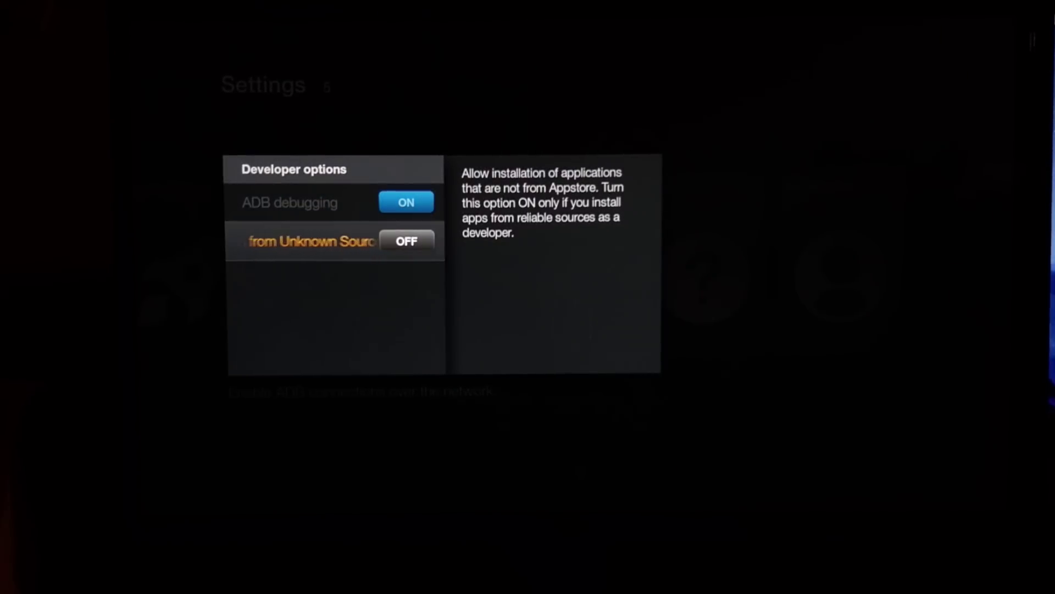
key("Return")
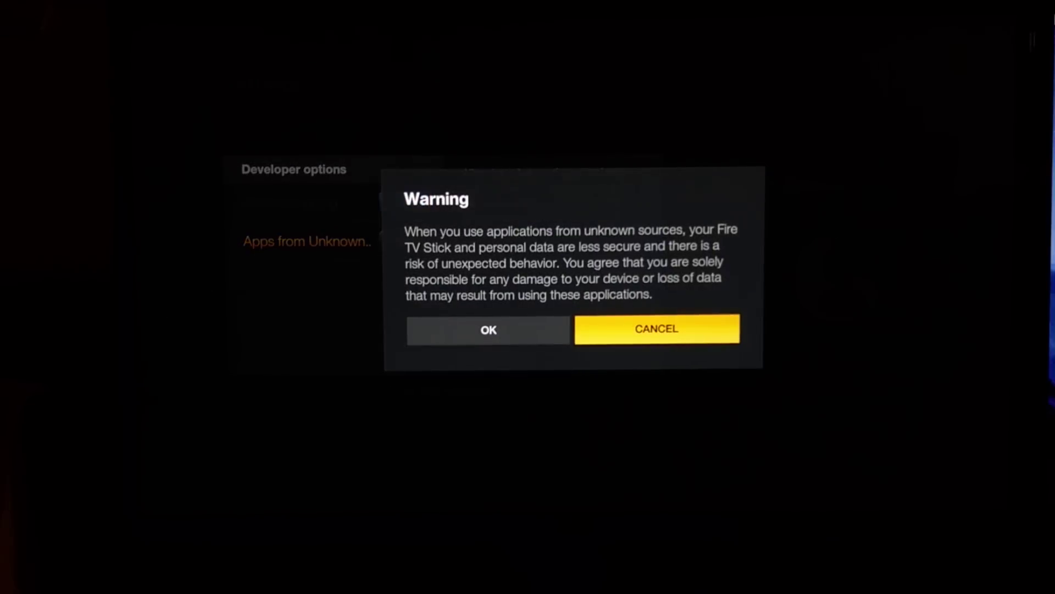
key("Left")
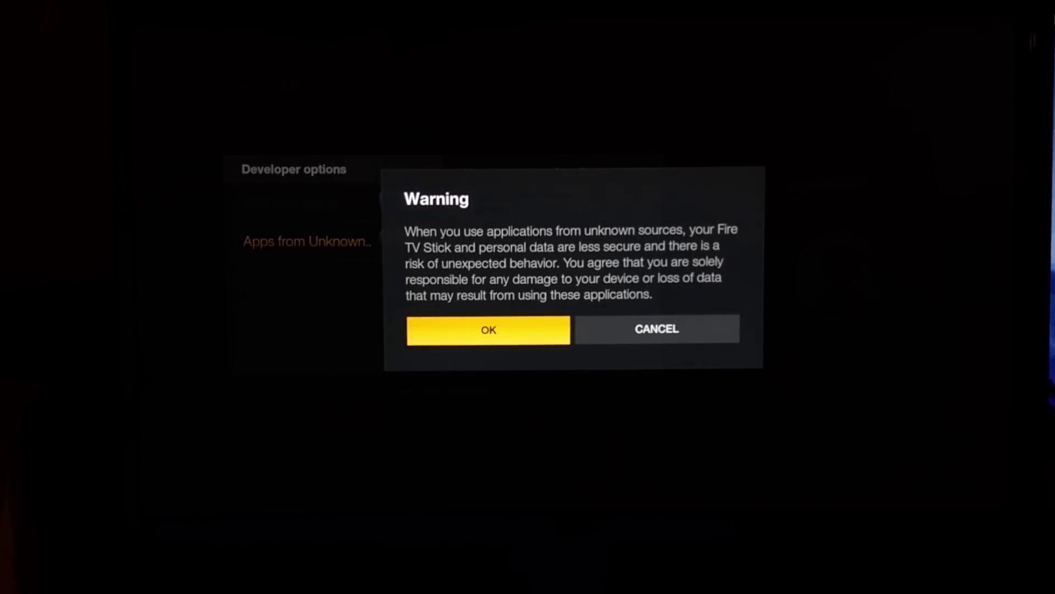
key("Return")
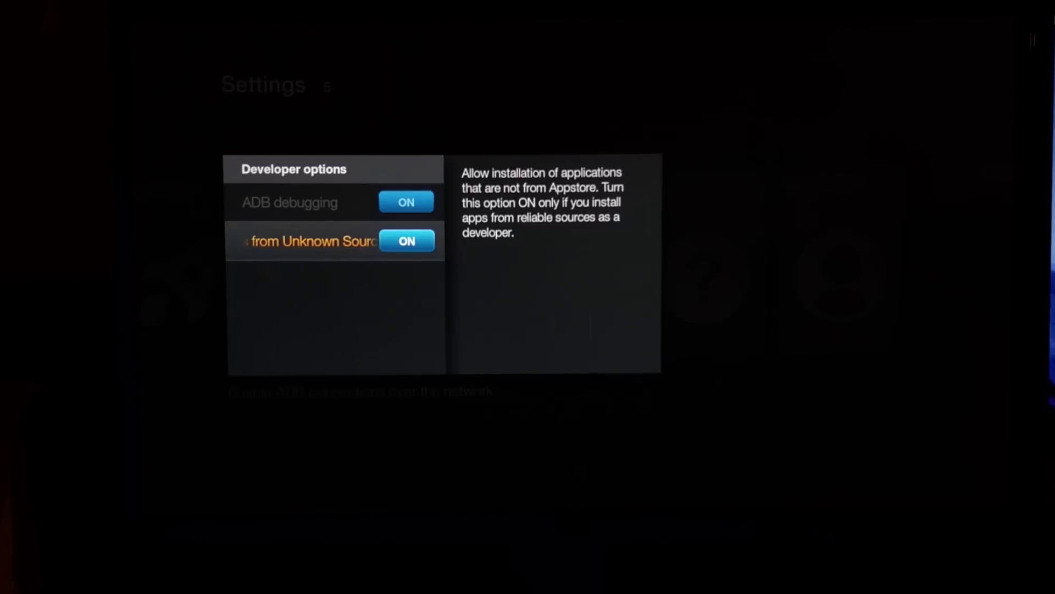
Open System > About > Network to read the IP address 192.168.1.212
key("Escape")
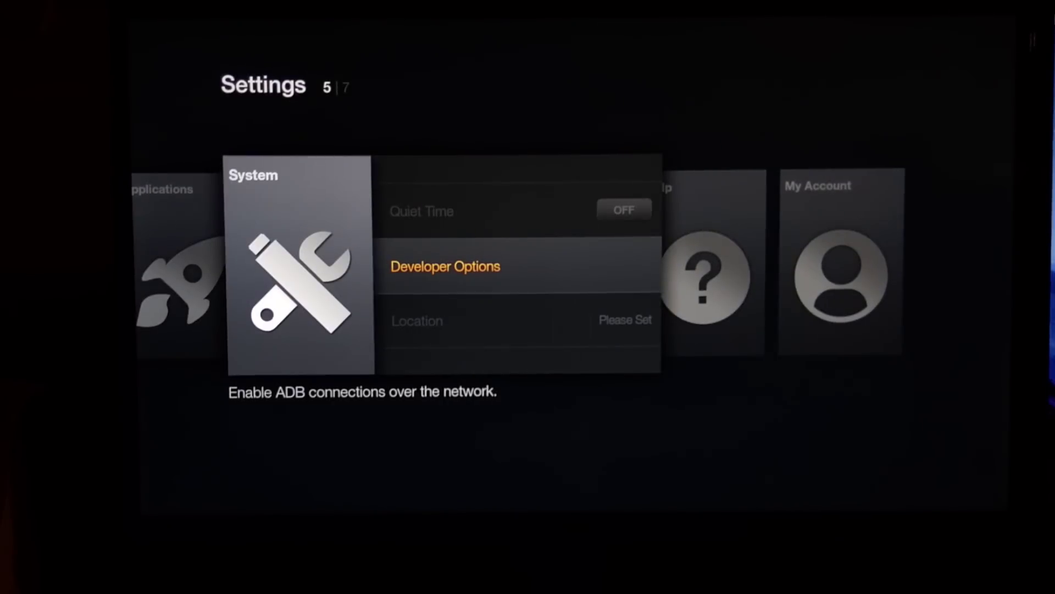
key("Up")
key("Up")
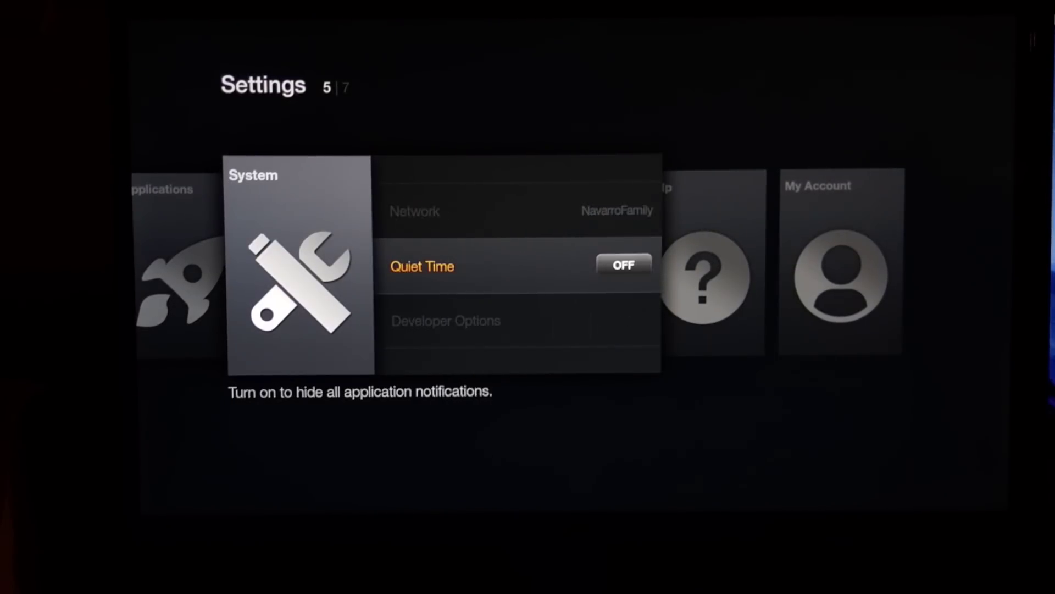
key("Up")
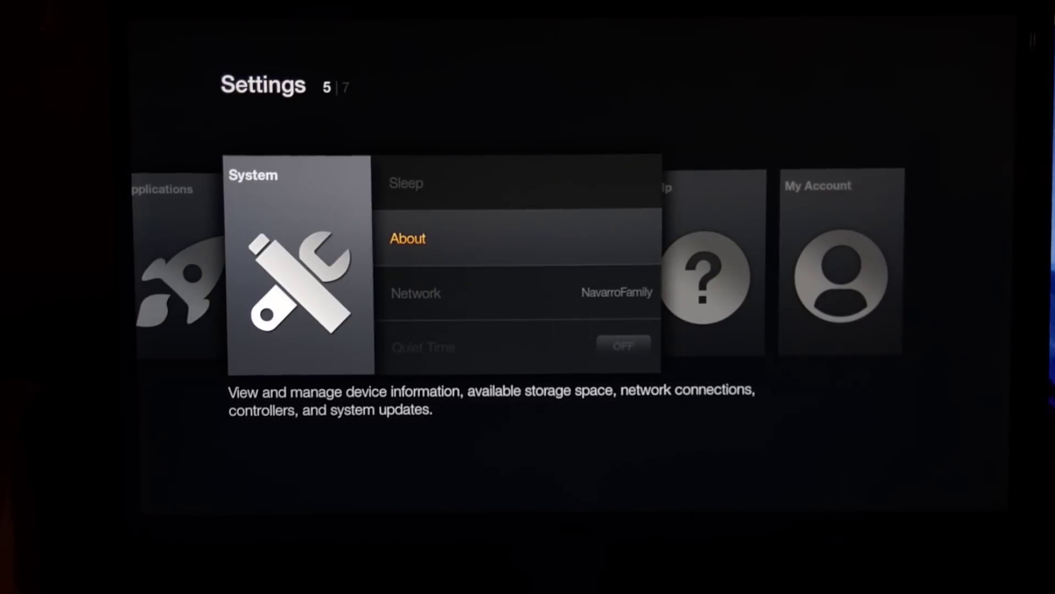
key("Return")
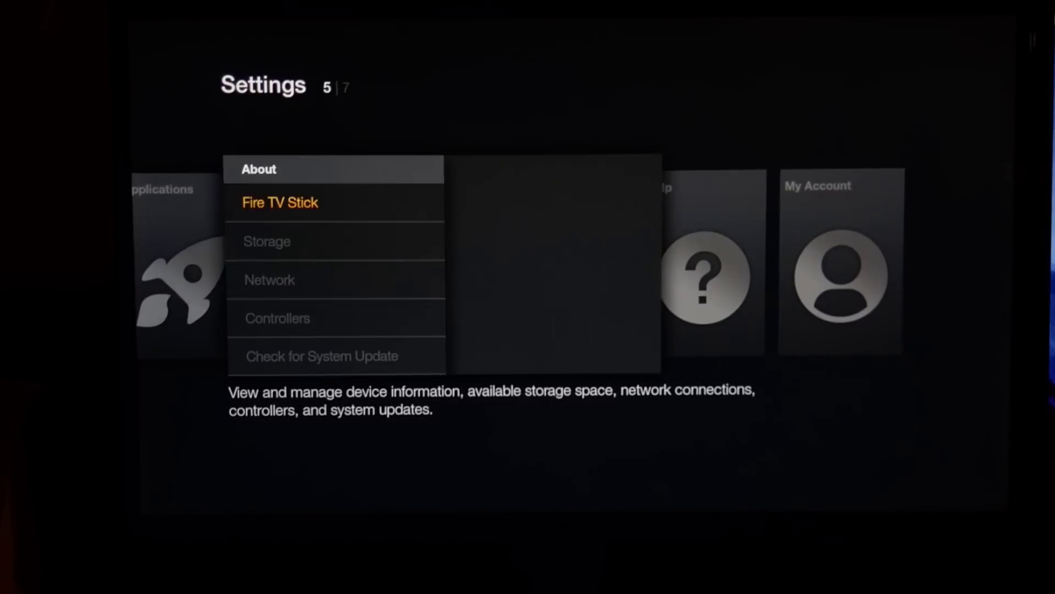
key("Down")
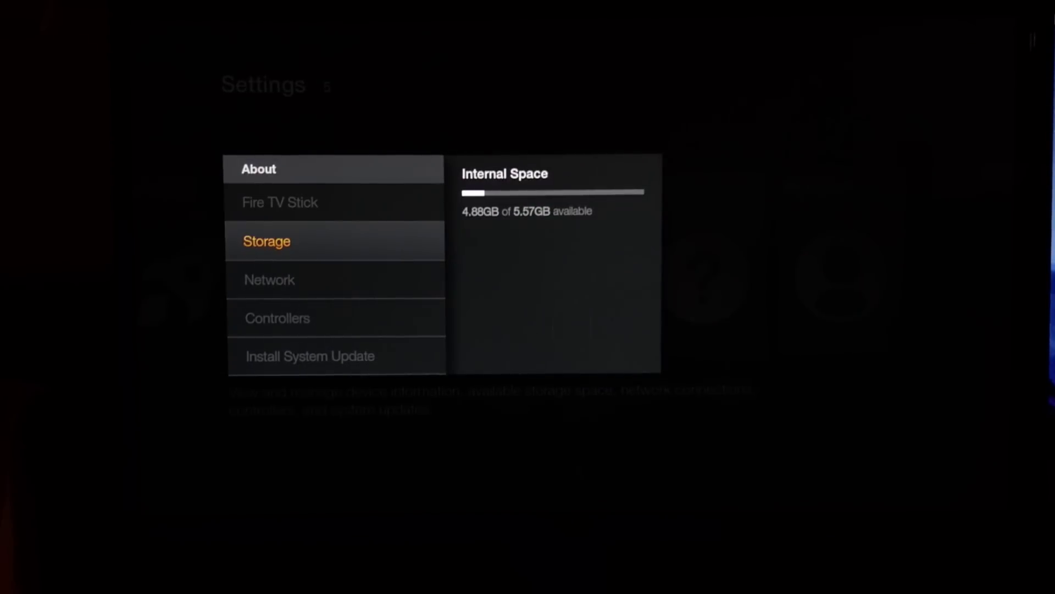
key("Down")
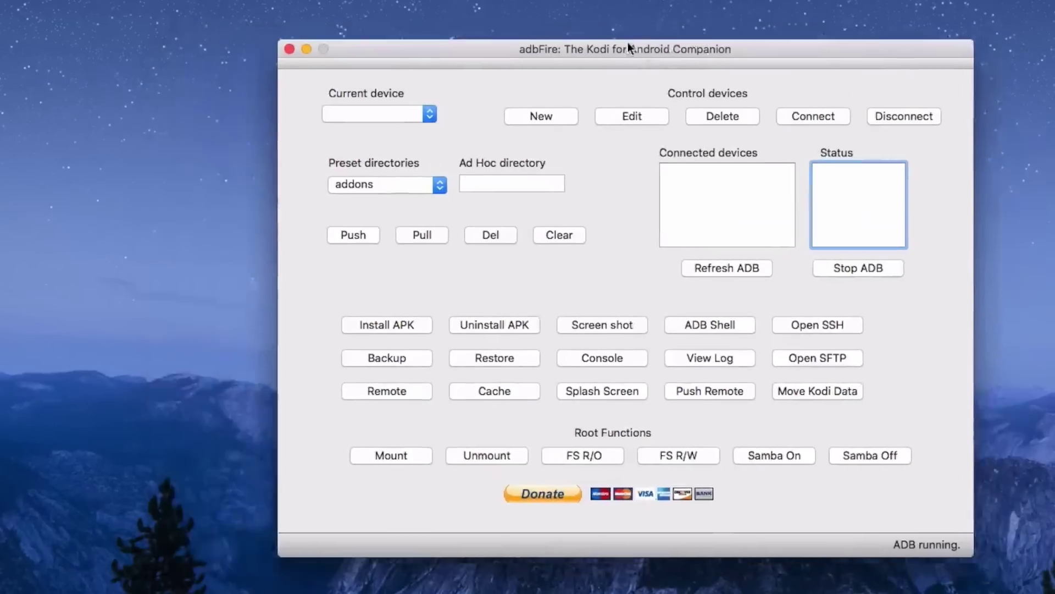
left_click_drag(627, 44, 555, 39)
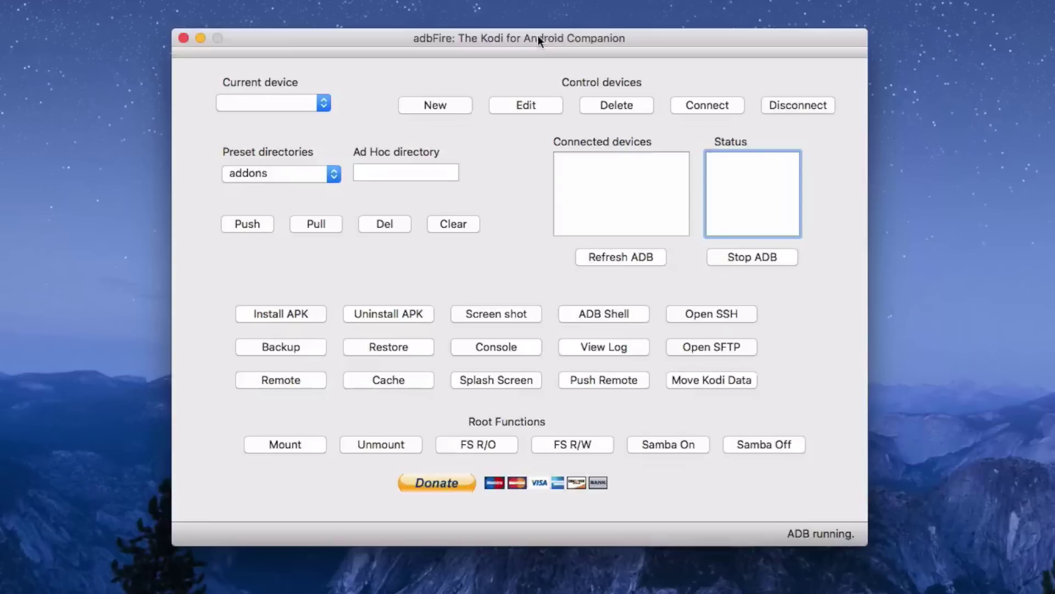
left_click_drag(537, 35, 462, 37)
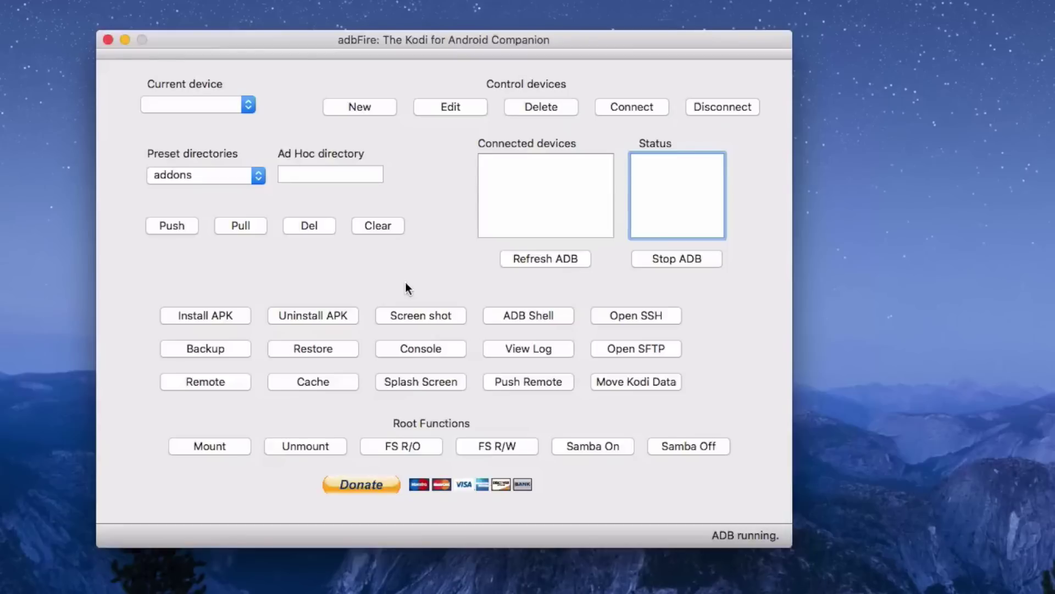
left_click_drag(578, 43, 533, 48)
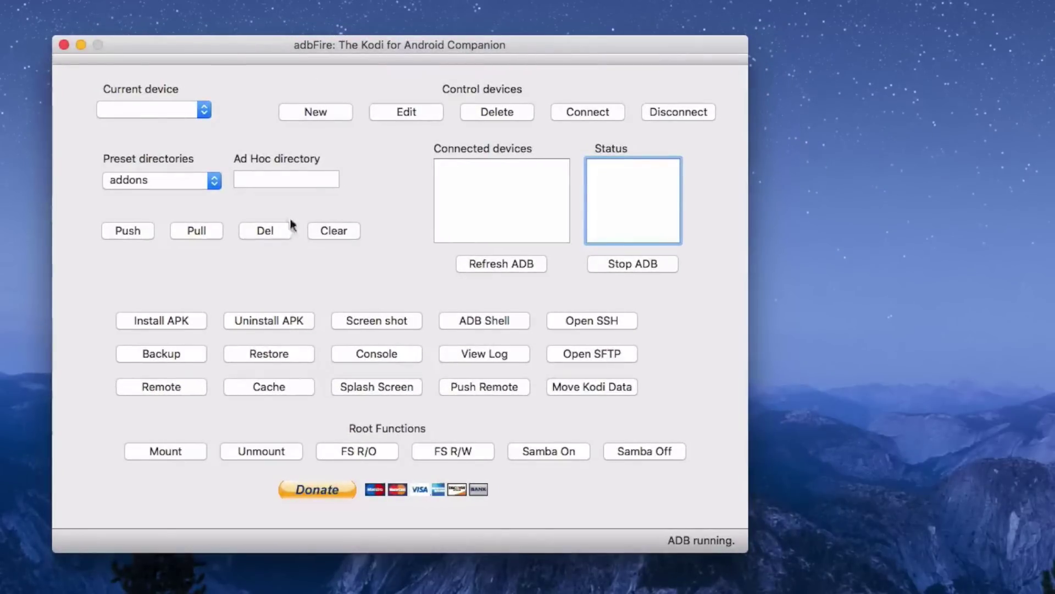
left_click(203, 110)
Save a new device record with Description 'firestick' and Address 192.168.1.212
left_click(316, 112)
left_click(484, 218)
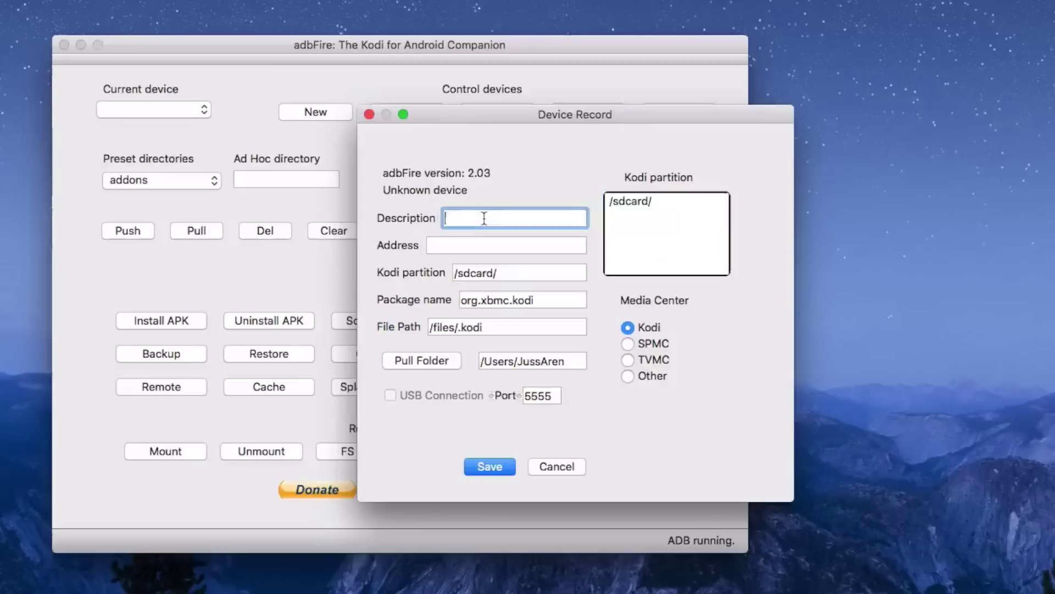
type("firestick")
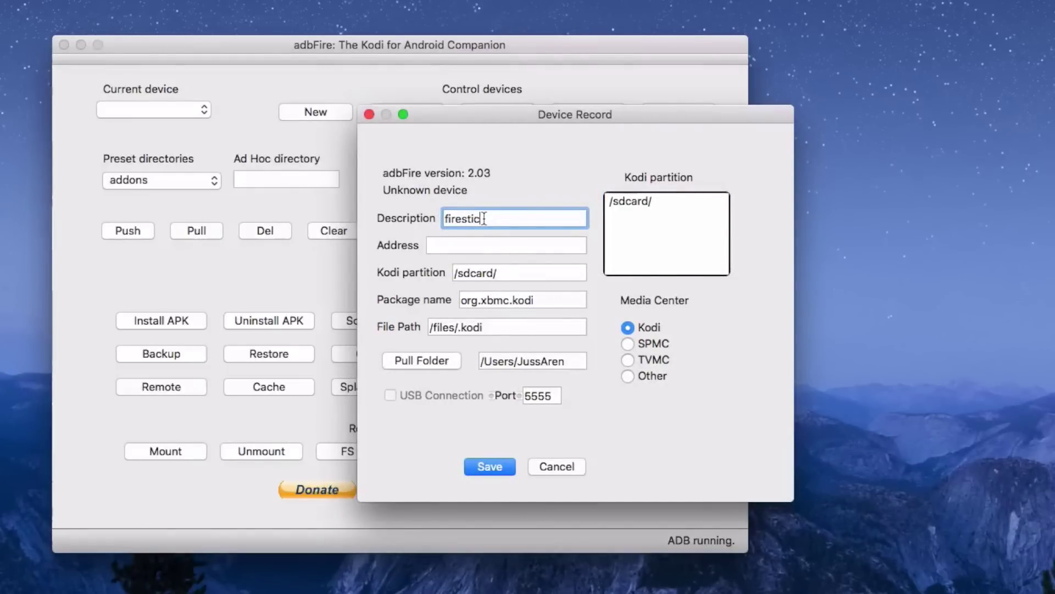
left_click(458, 246)
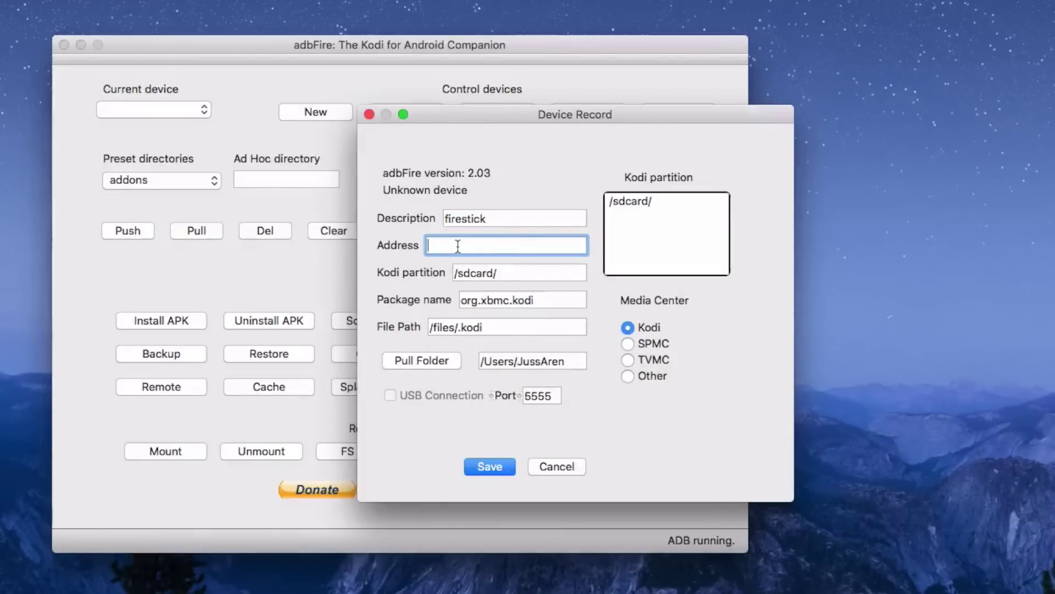
type("192.168.1.212")
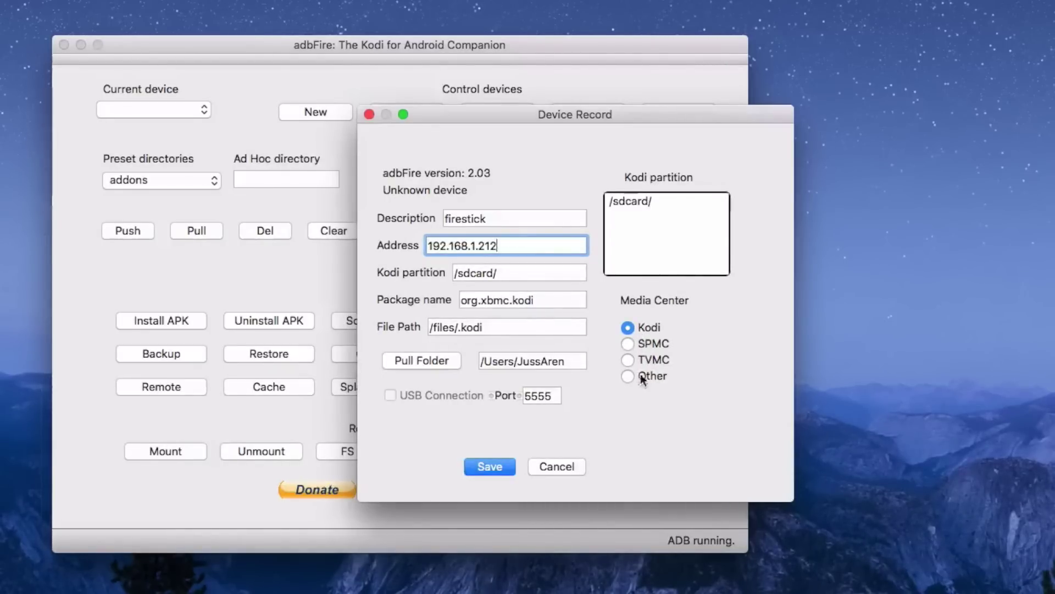
left_click(496, 467)
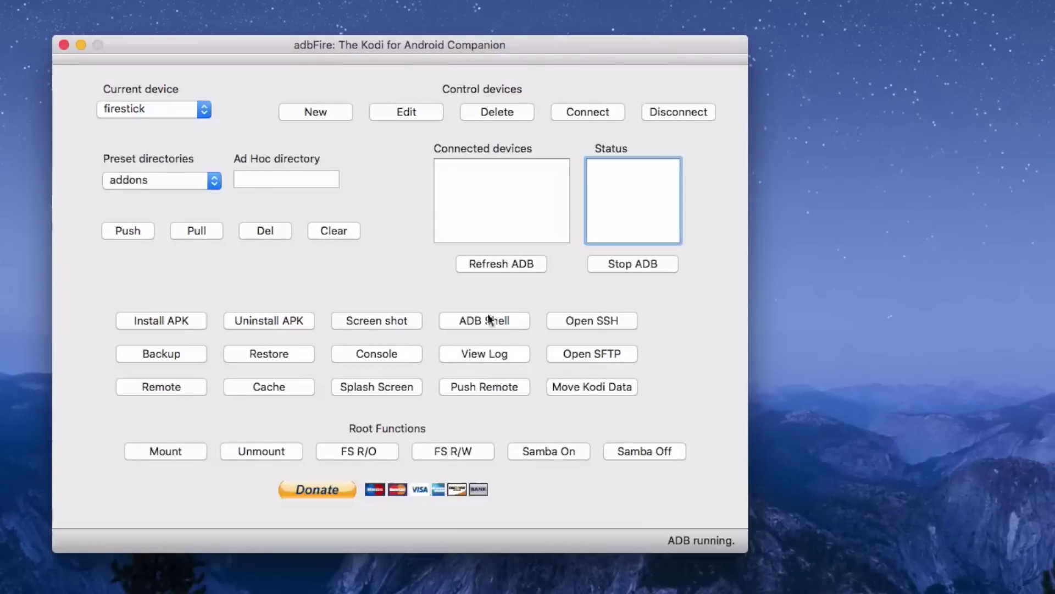
Connect to the firestick and select 192.168.1.212:5555 in Connected devices
left_click(596, 114)
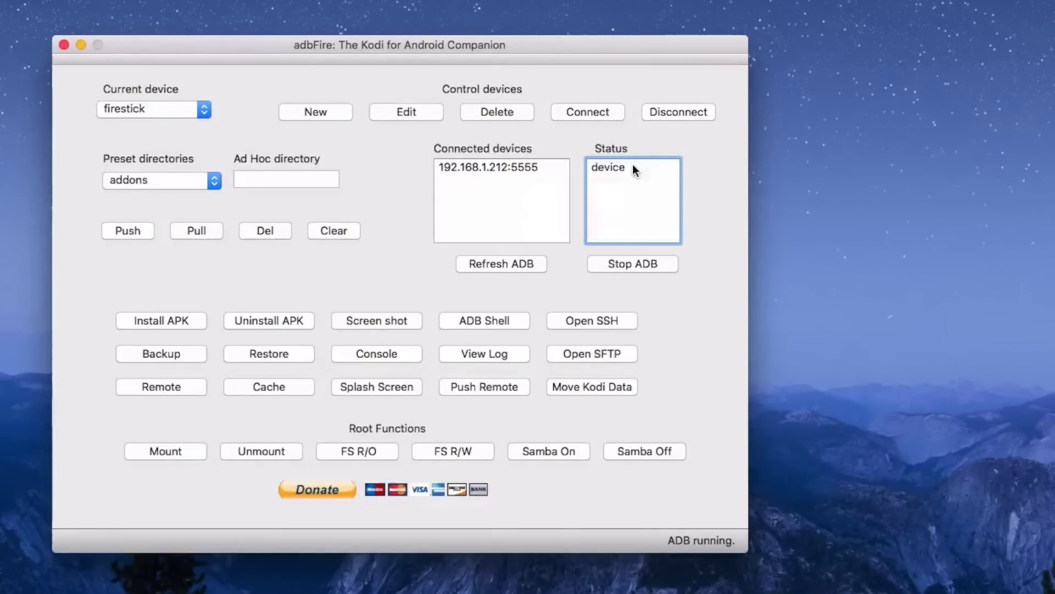
left_click(482, 166)
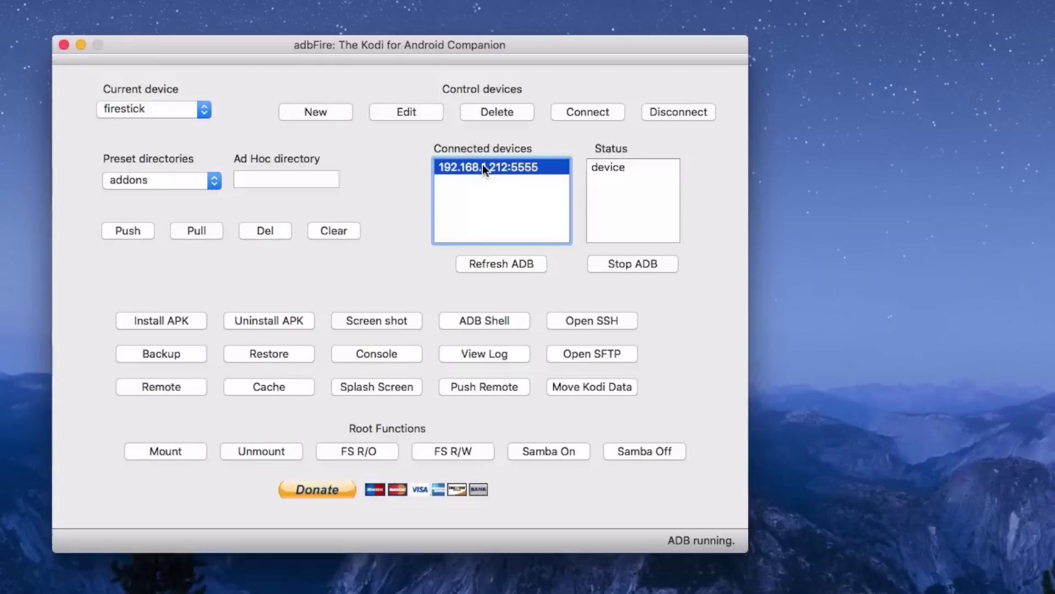
Use Install APK to open kodi-16.1-Jarvis-armeabi-v7a.apk from the Downloads folder
left_click(158, 322)
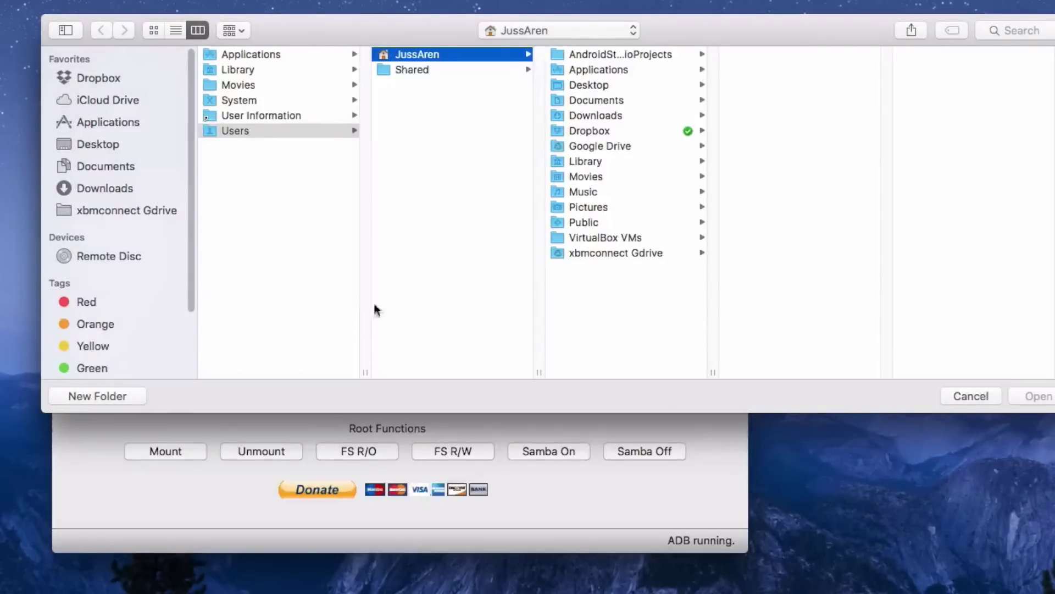
left_click(663, 116)
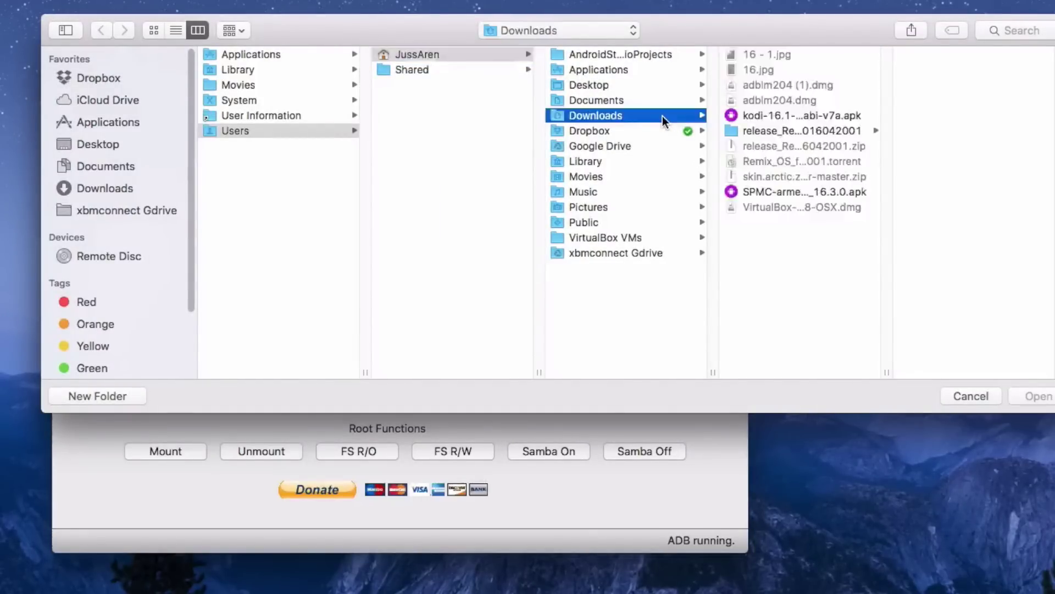
left_click(805, 114)
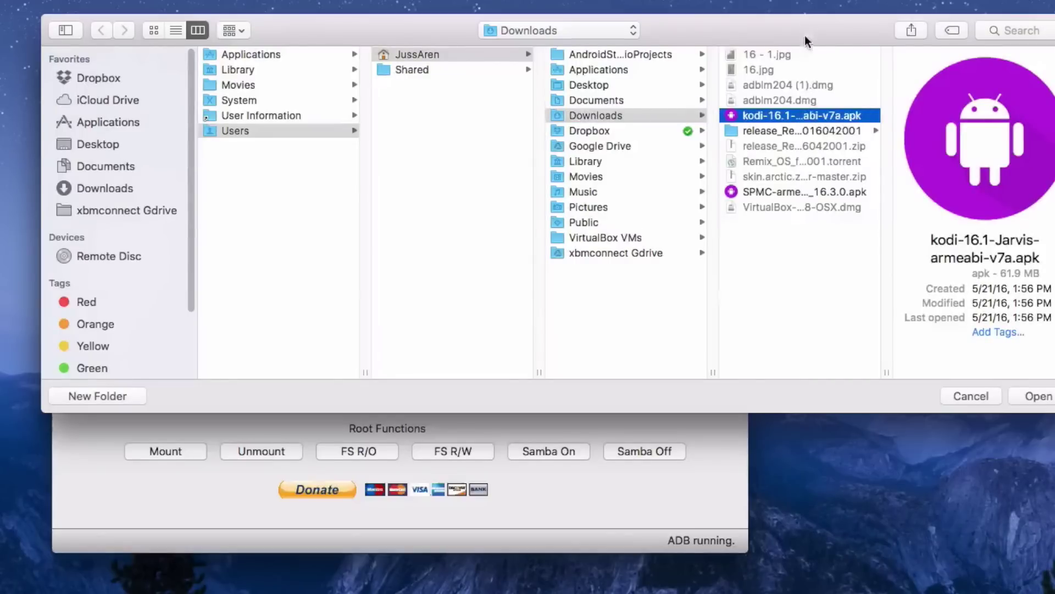
left_click(1037, 396)
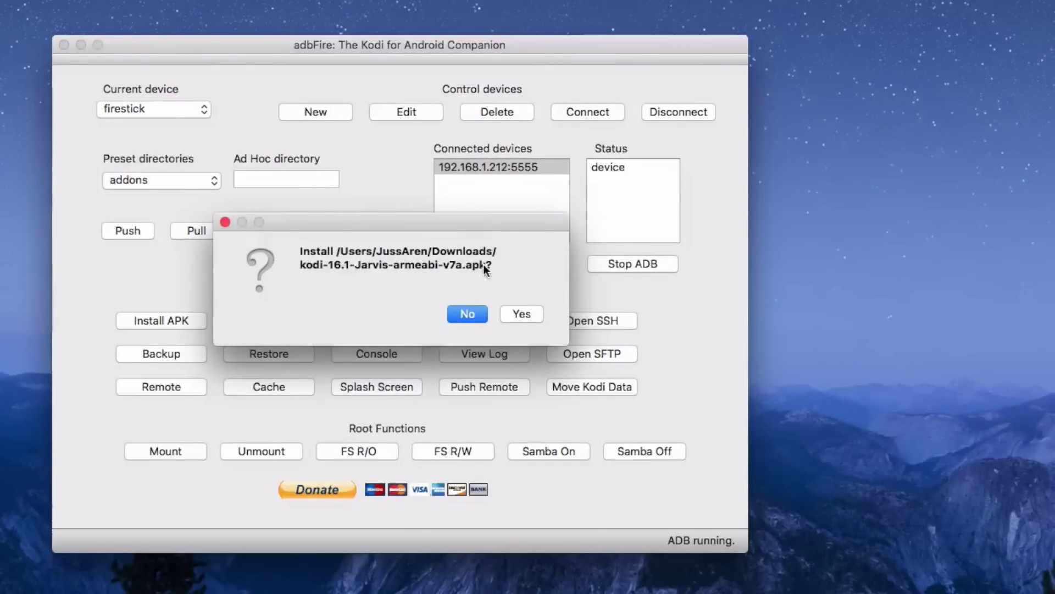
Confirm the Kodi 16.1 install, then dismiss the Installed notice with OK
left_click(522, 317)
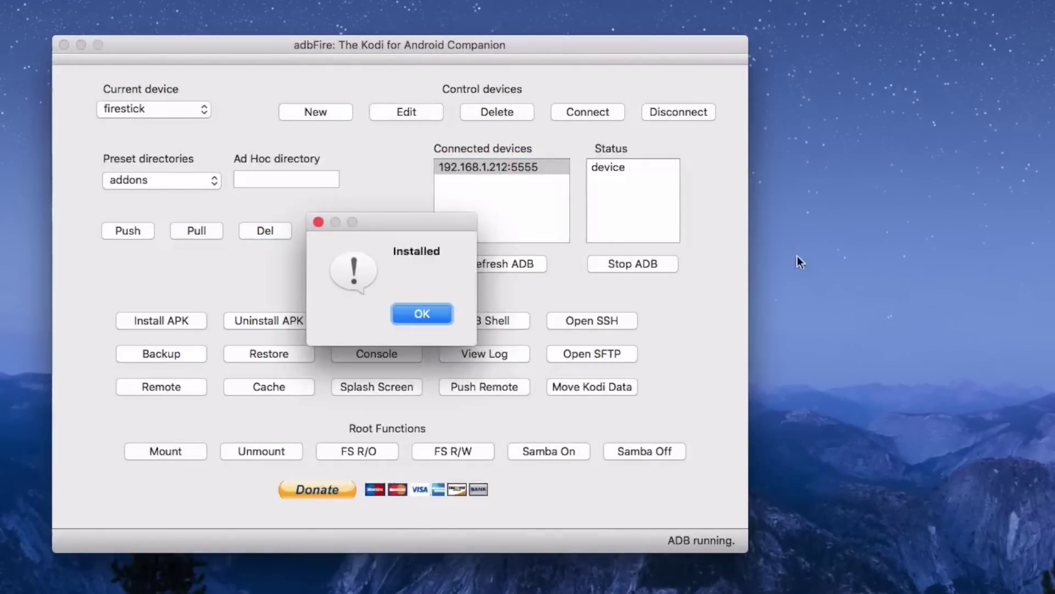
left_click(958, 250)
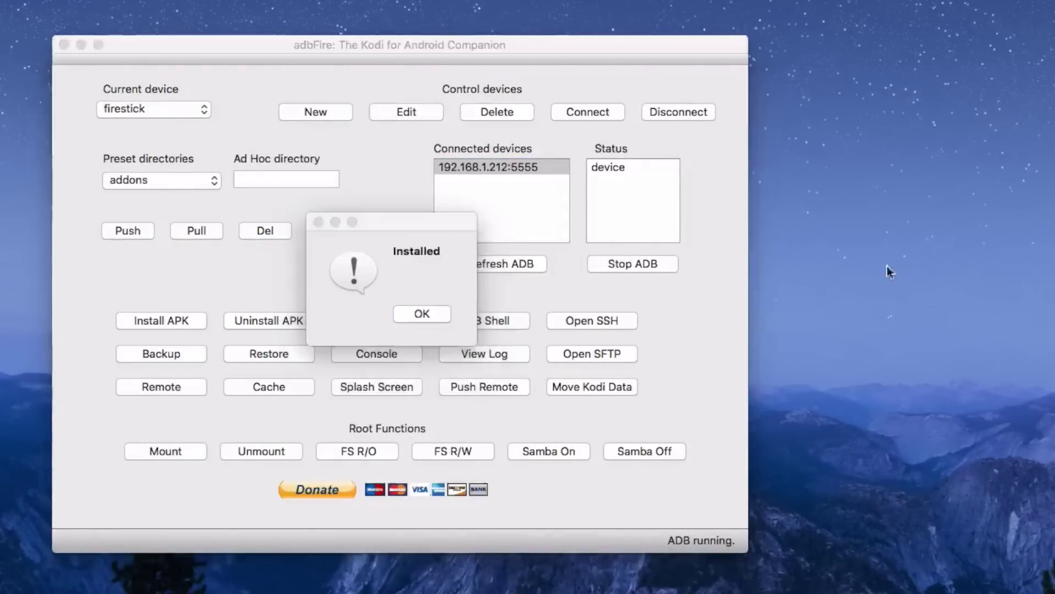
left_click(408, 248)
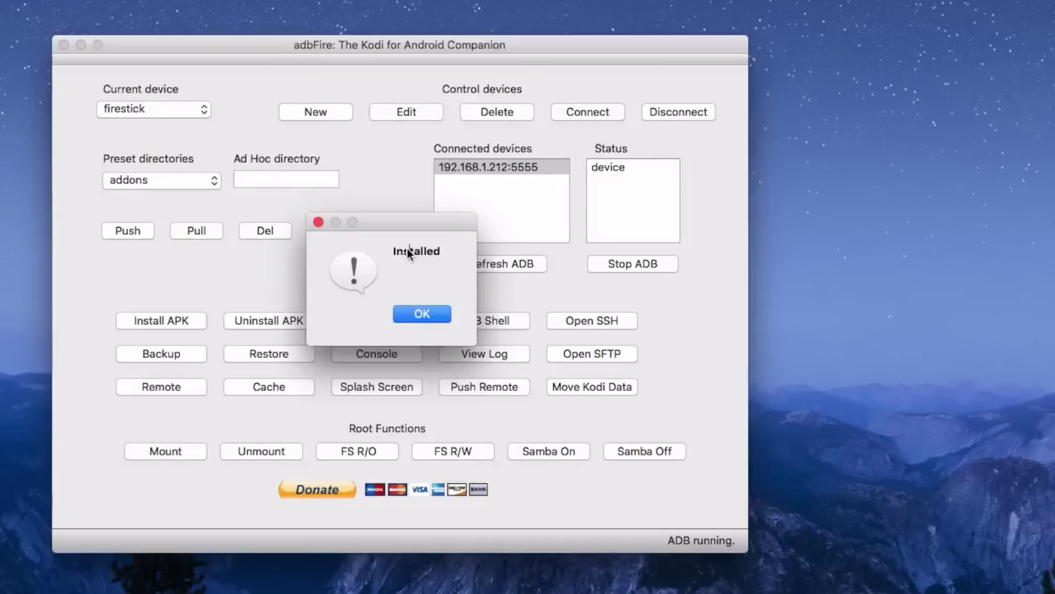
left_click(422, 314)
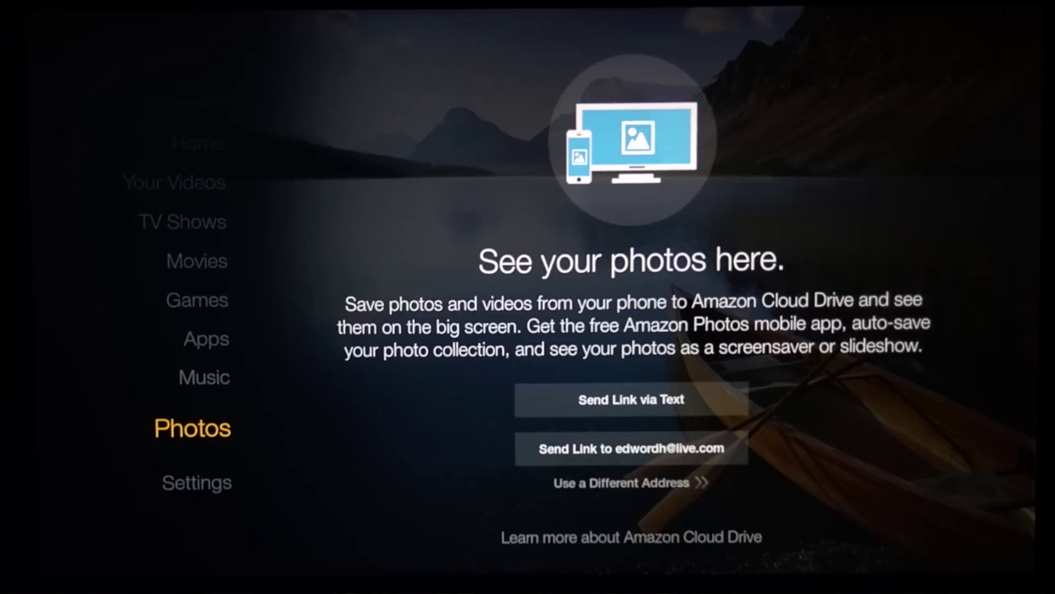
Launch Kodi from the Your Apps Library row under Apps
key("Up")
key("Up")
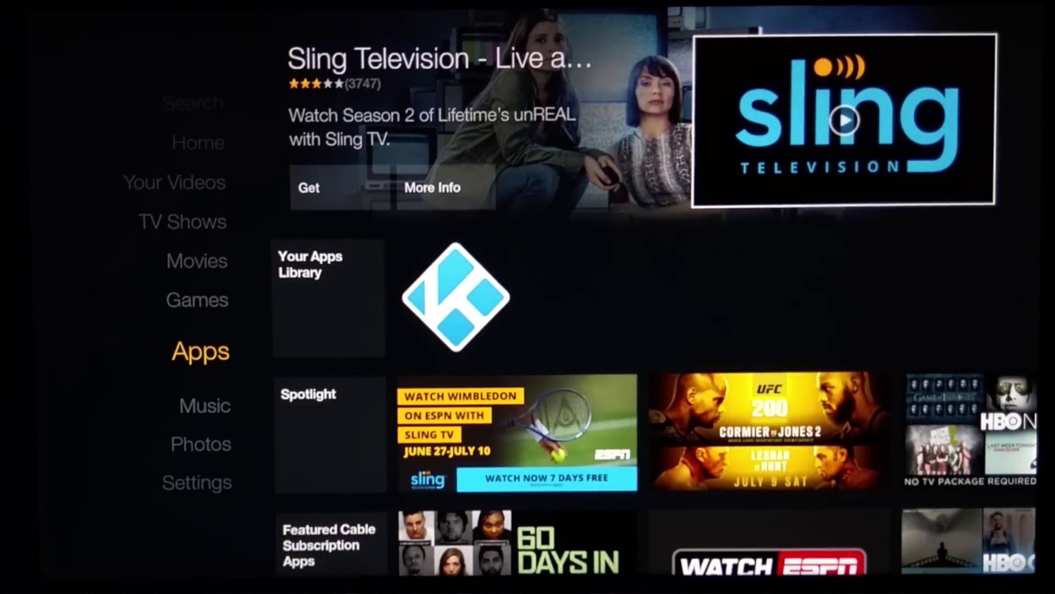
key("Right")
key("Return")
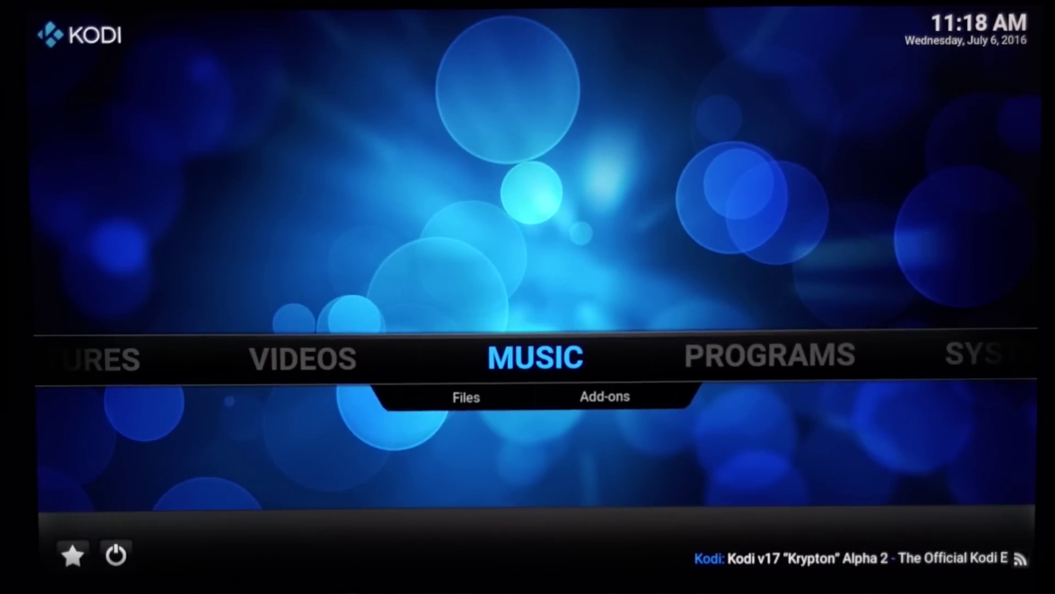
Open Kodi's SYSTEM > System info to confirm the build is 16.1
key("Right")
key("Right")
key("Right")
key("Left")
key("Down")
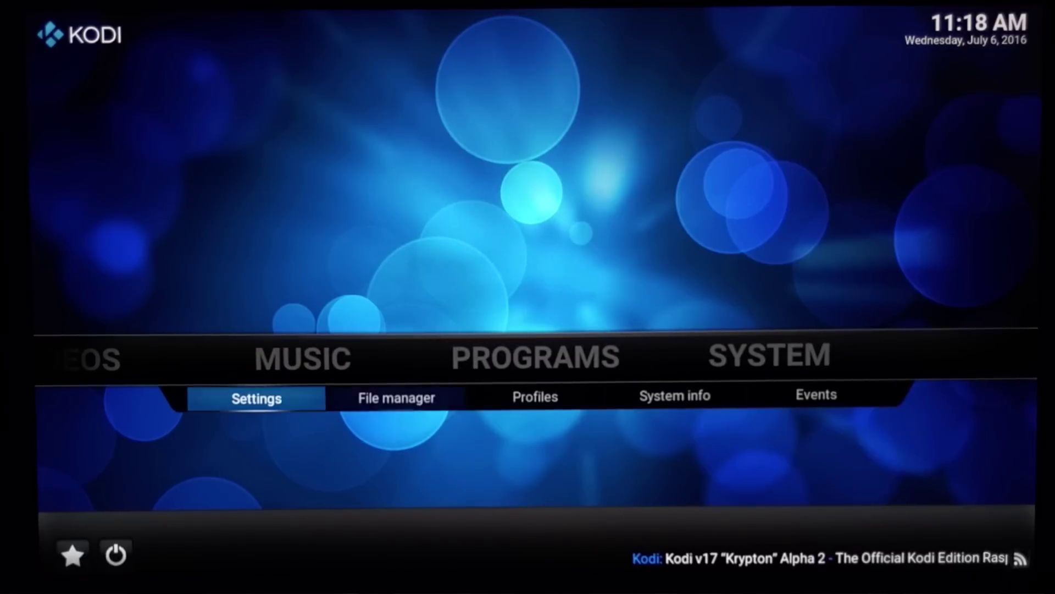
key("Right")
key("Right")
key("Right")
key("Return")
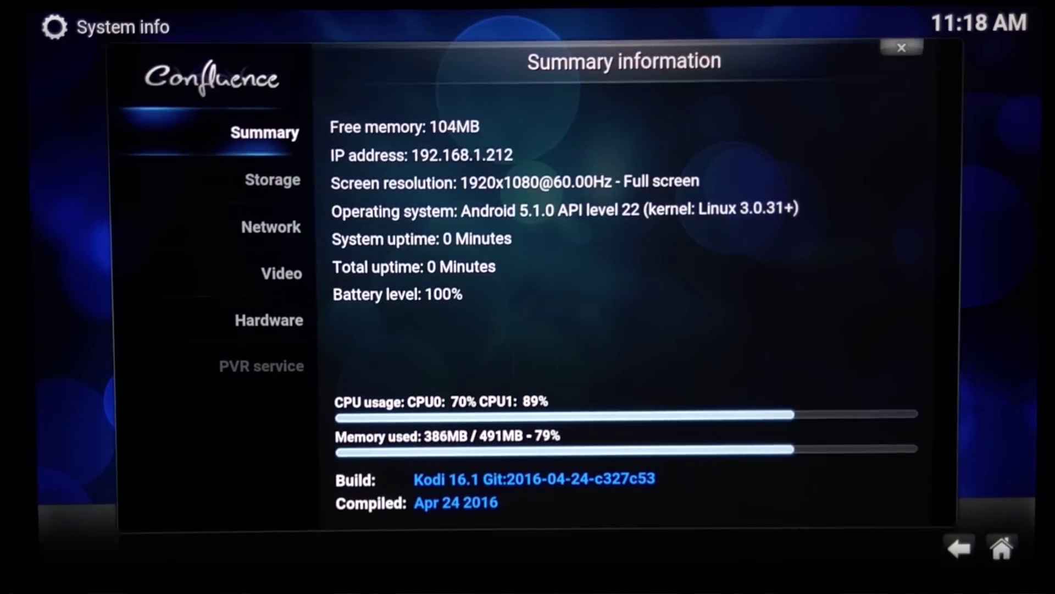
Close System info and exit Kodi from the power menu
key("Escape")
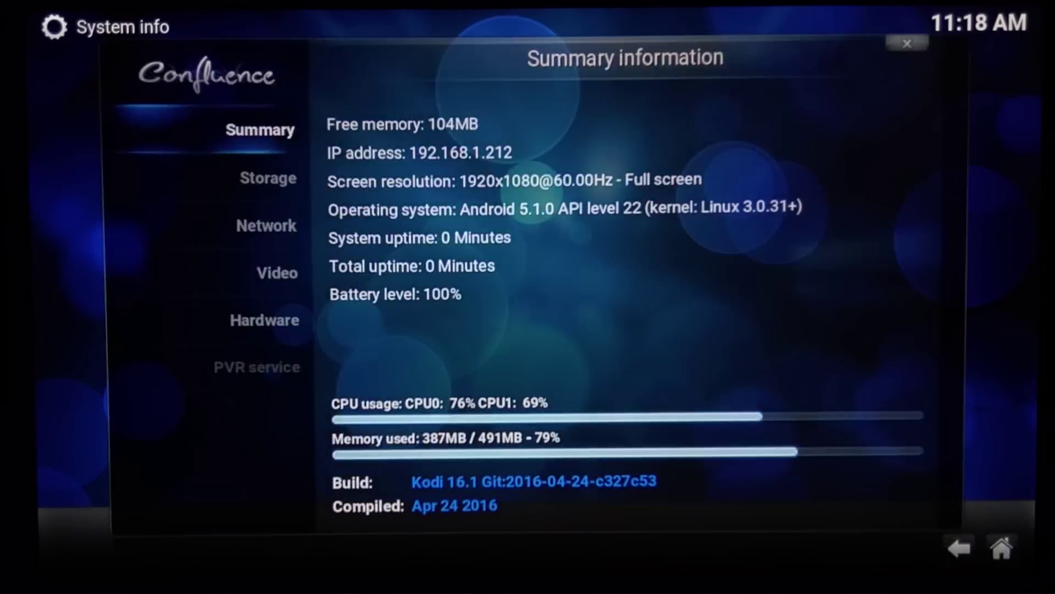
key("Up")
key("Up")
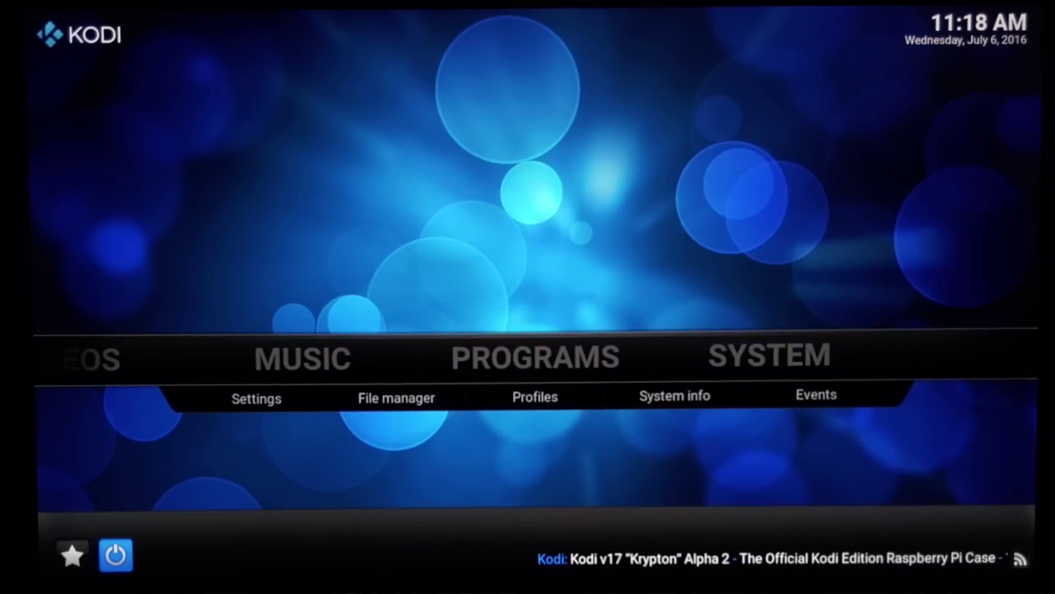
key("Return")
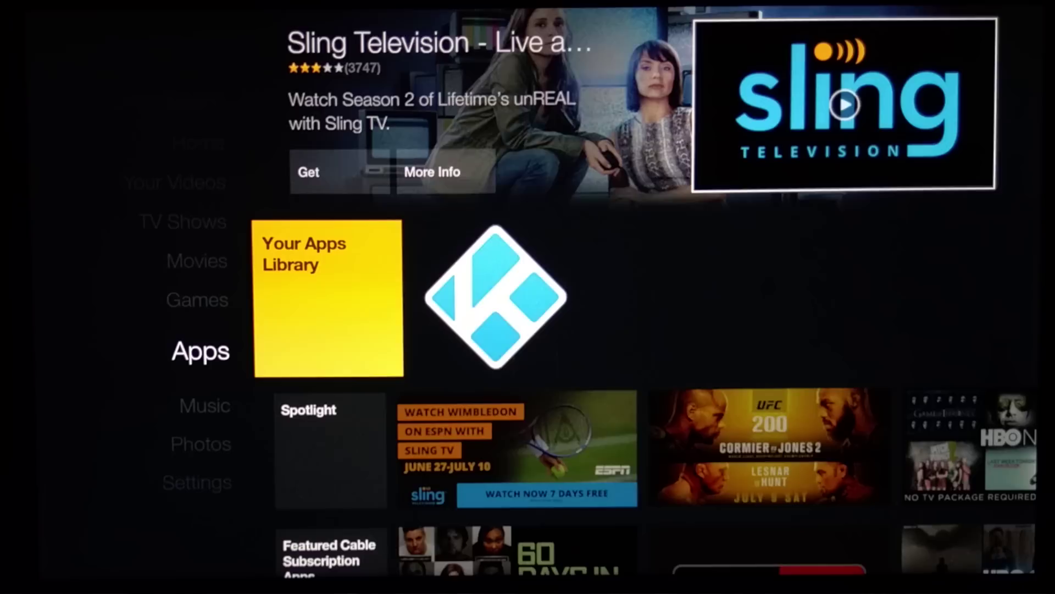
View the Recent row on the Fire TV Home screen showing Kodi, then return Home
key("Up")
key("Up")
key("Up")
key("Up")
key("Up")
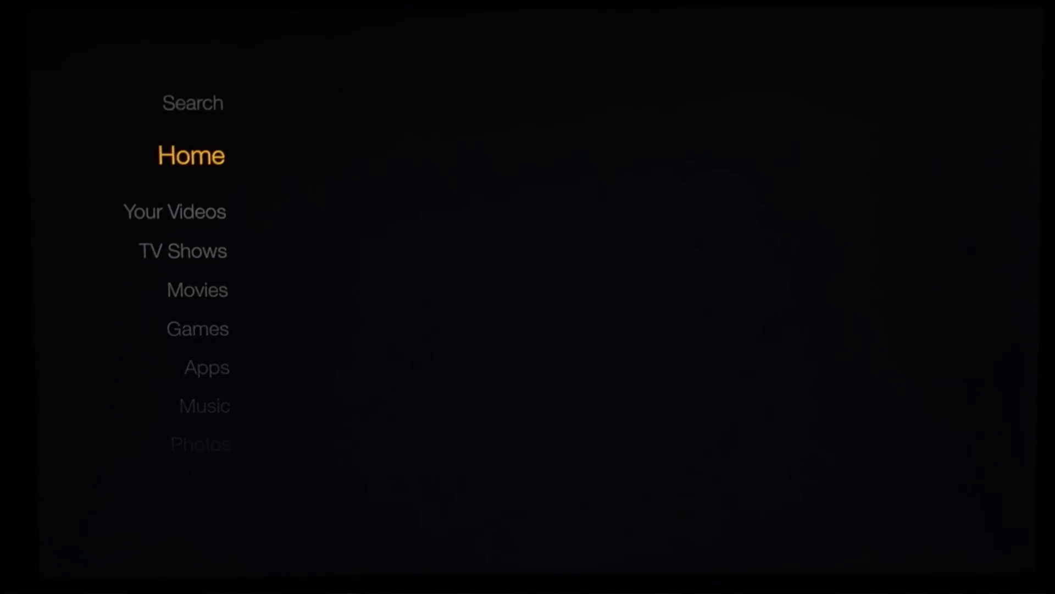
key("Right")
key("Return")
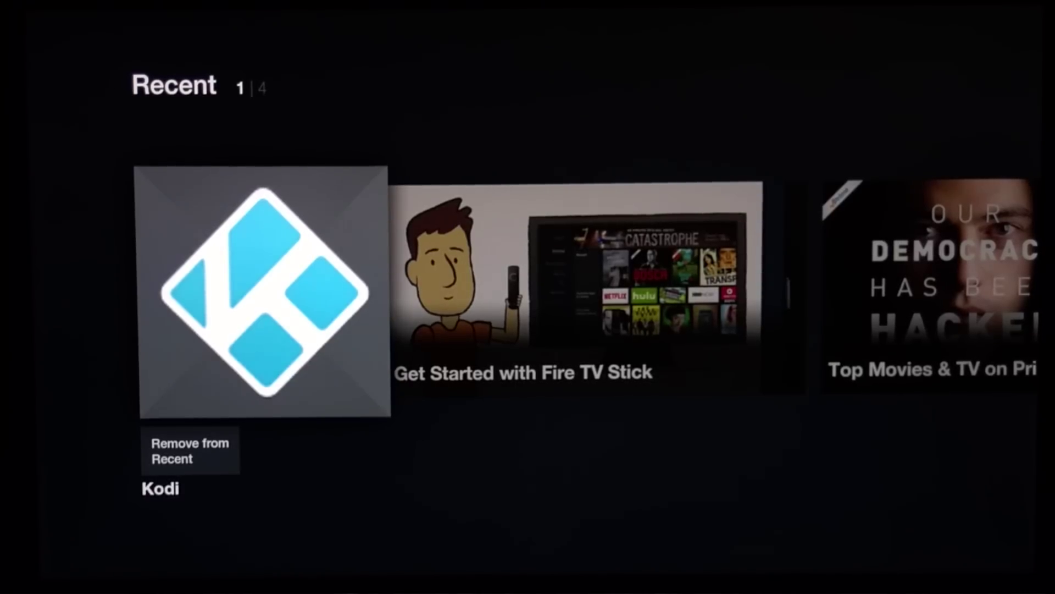
key("Escape")
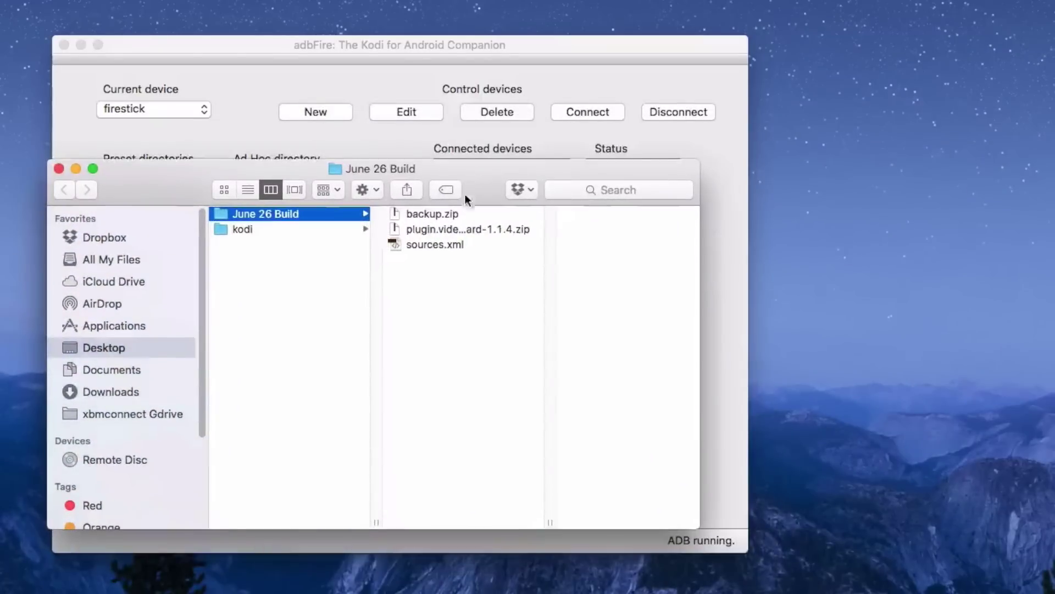
Check the June 26 Build folder, close it, and pick sdcard under Preset directories
left_click(434, 217)
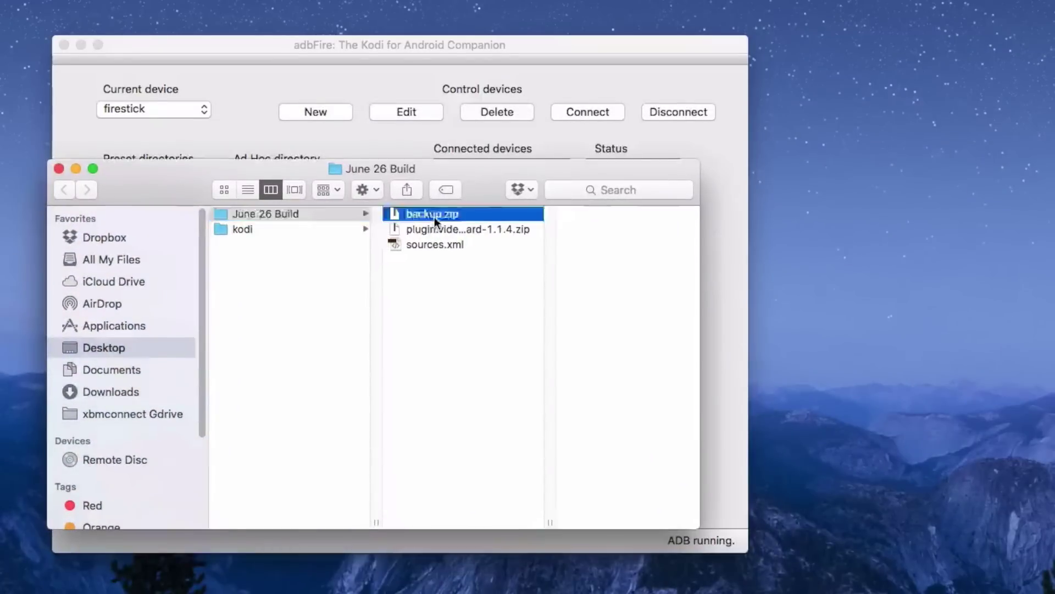
key("Down")
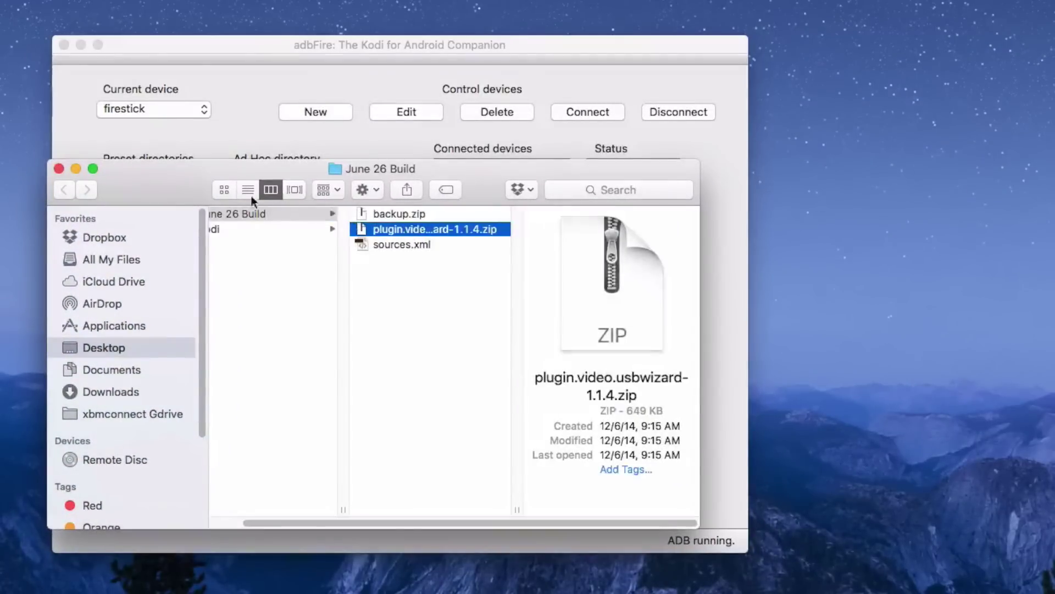
left_click(59, 169)
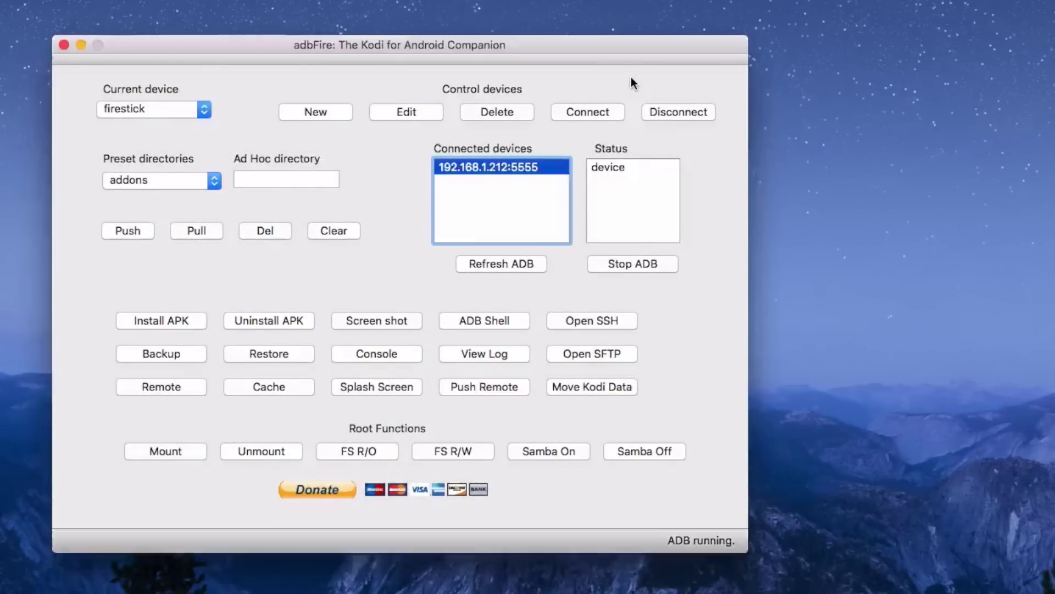
left_click(209, 180)
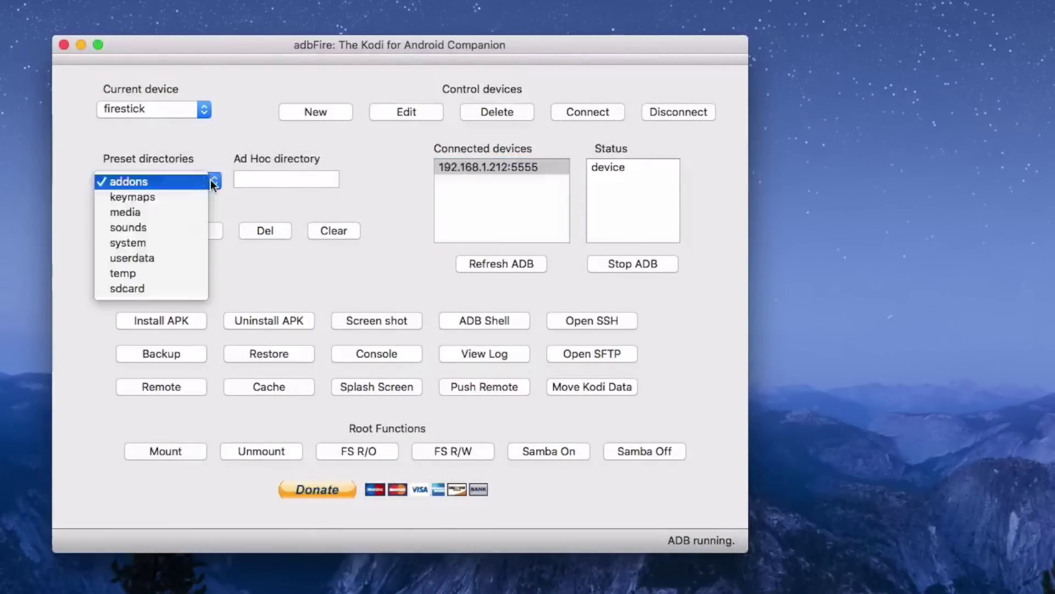
left_click(137, 289)
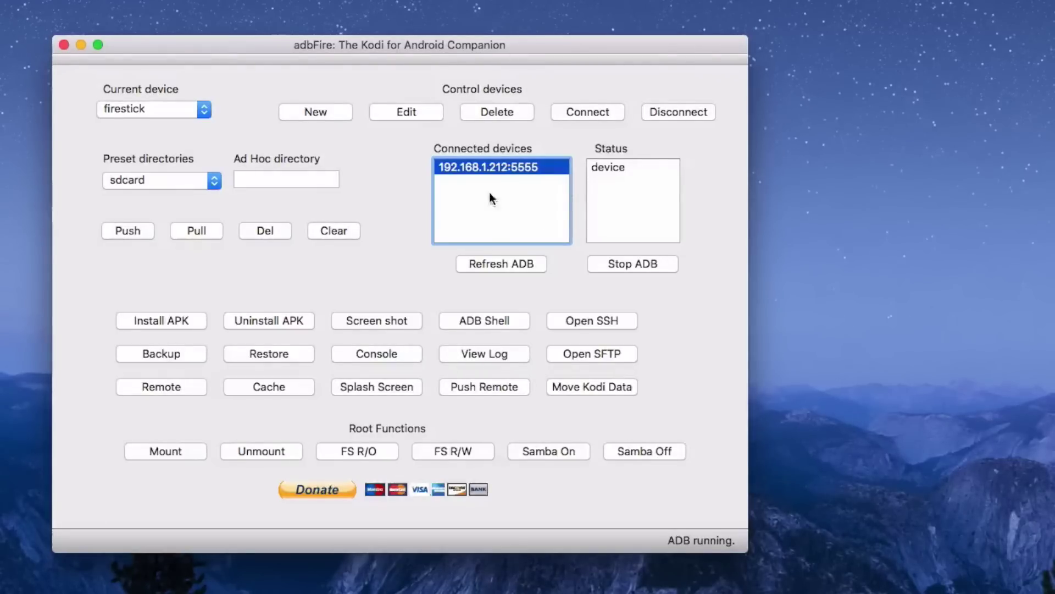
Push plugin.video.usbwizard-1.1.4.zip from Desktop > June 26 Build to the sdcard and dismiss the File Pushed notice
left_click(138, 229)
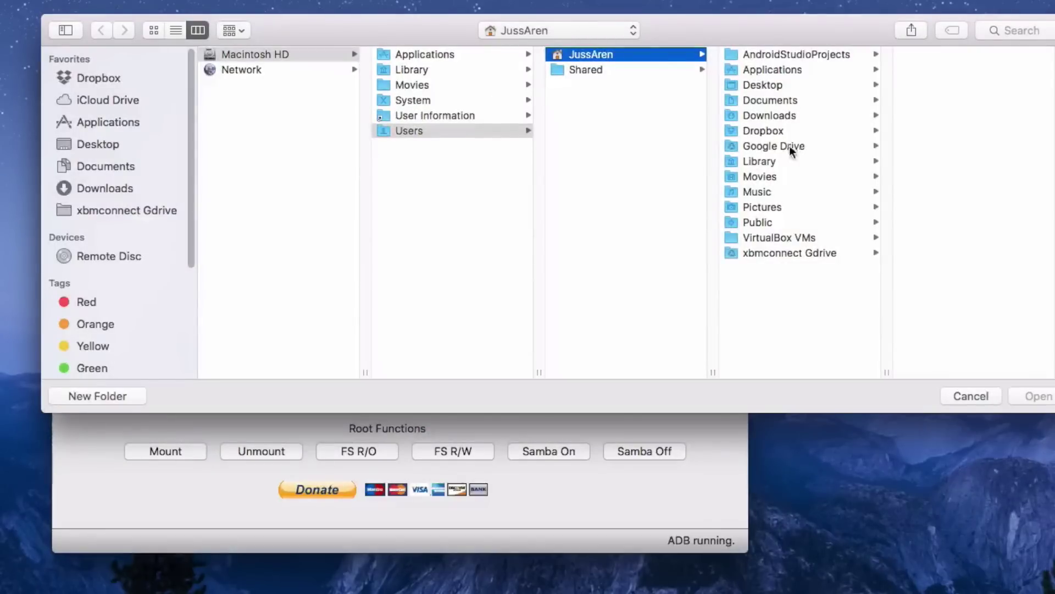
left_click(798, 85)
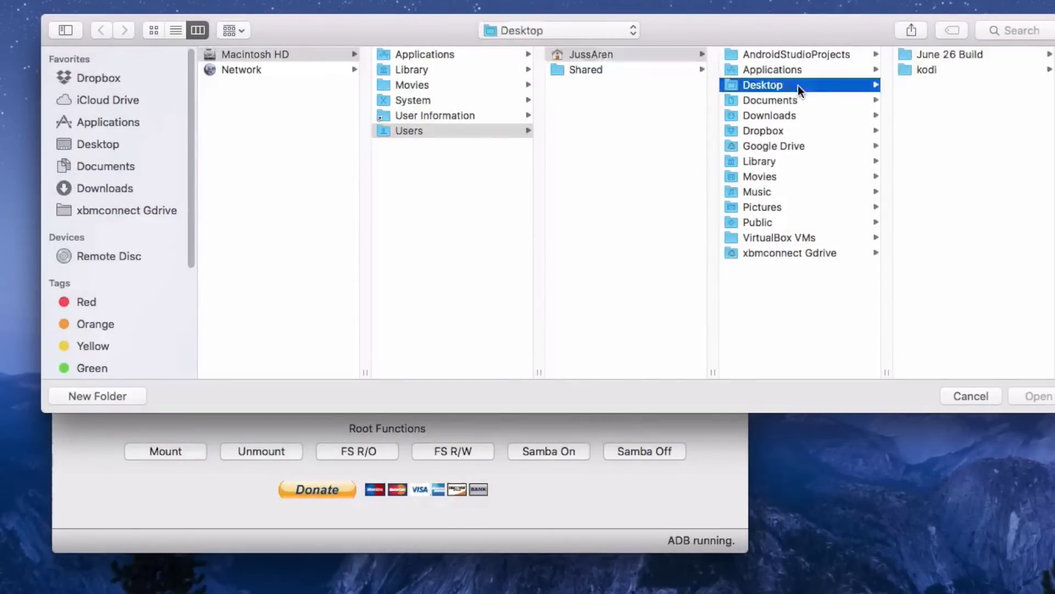
left_click(987, 55)
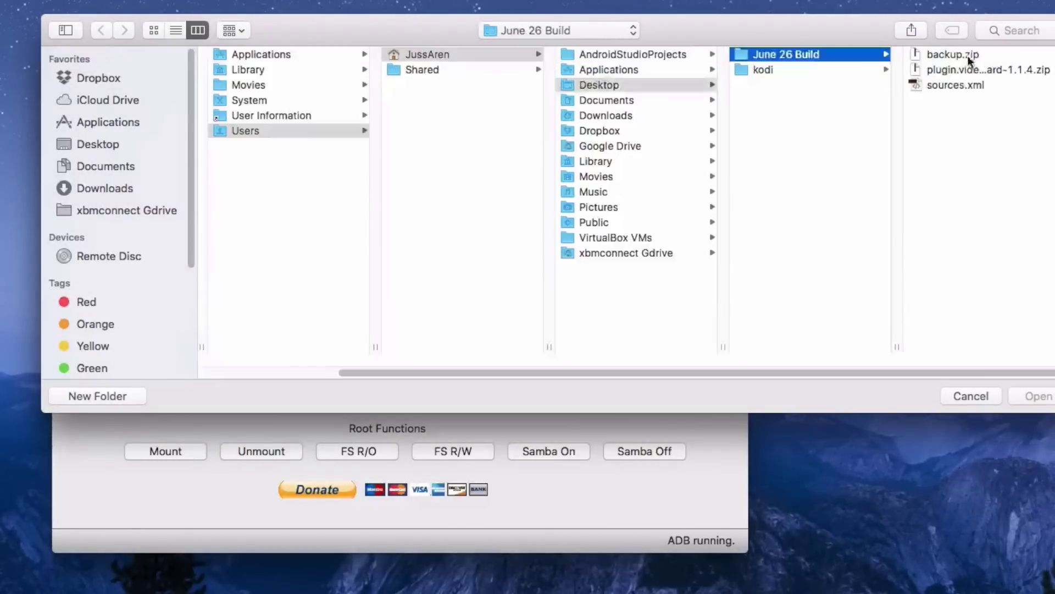
left_click(959, 70)
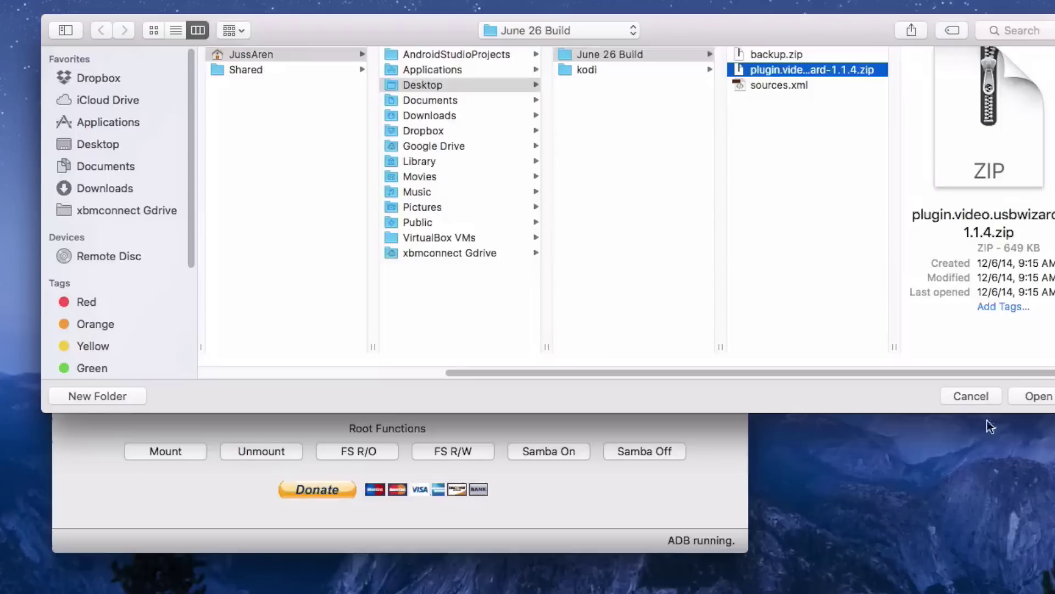
left_click(1040, 397)
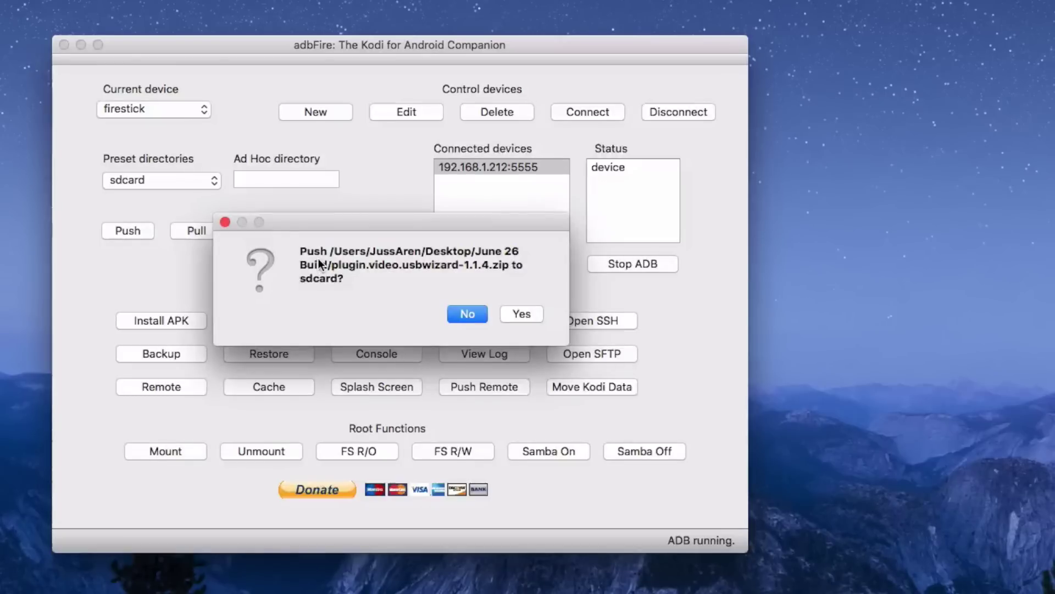
left_click(529, 314)
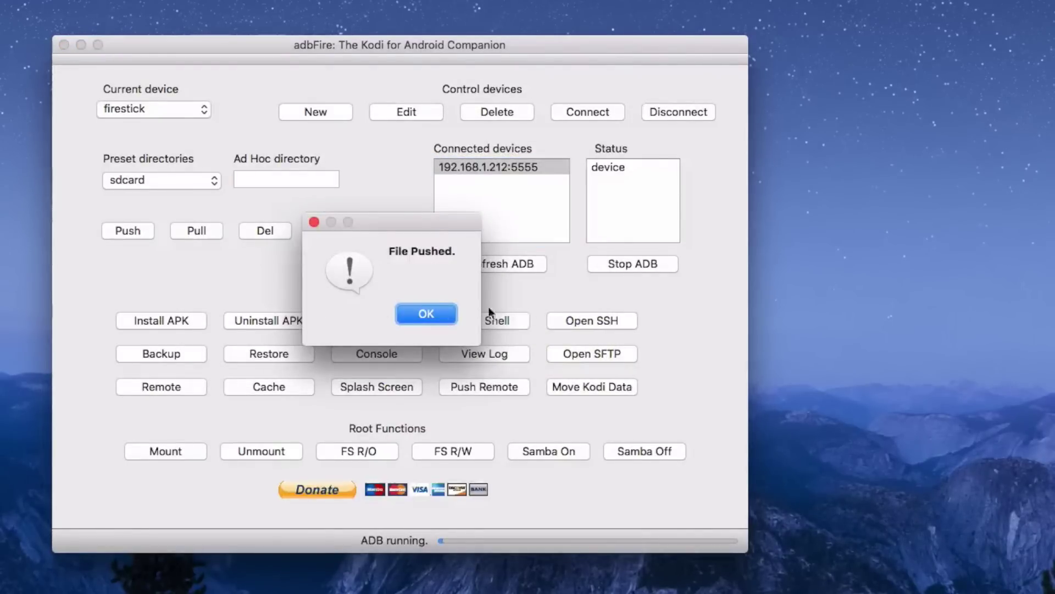
left_click(438, 315)
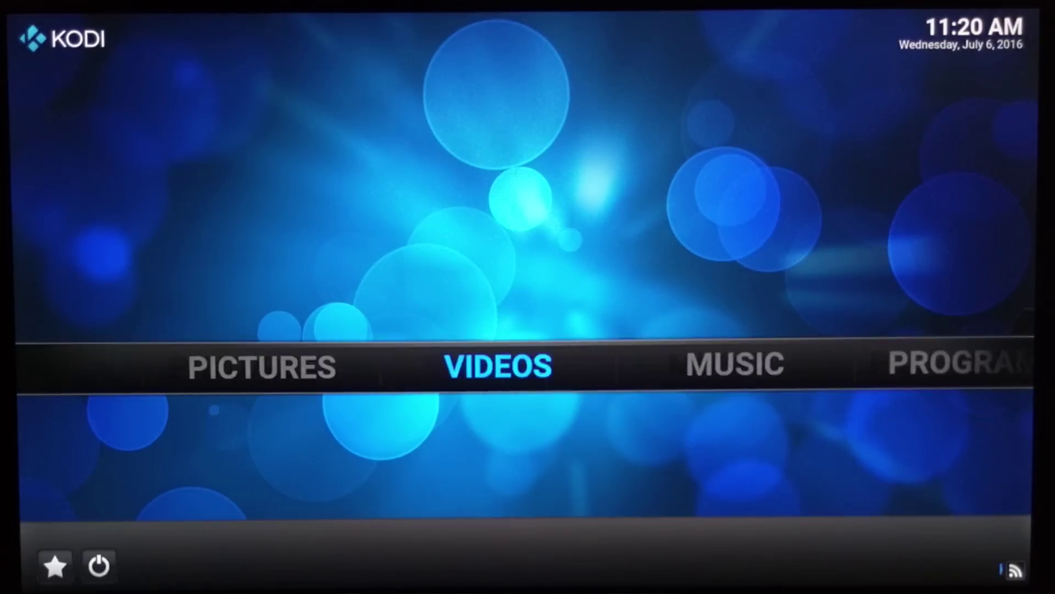
Install plugin.video.usbwizard-1.1.4.zip from External storage via Settings > Add-ons > Install from zip file
key("Right")
key("Right")
key("Right")
key("Down")
key("Return")
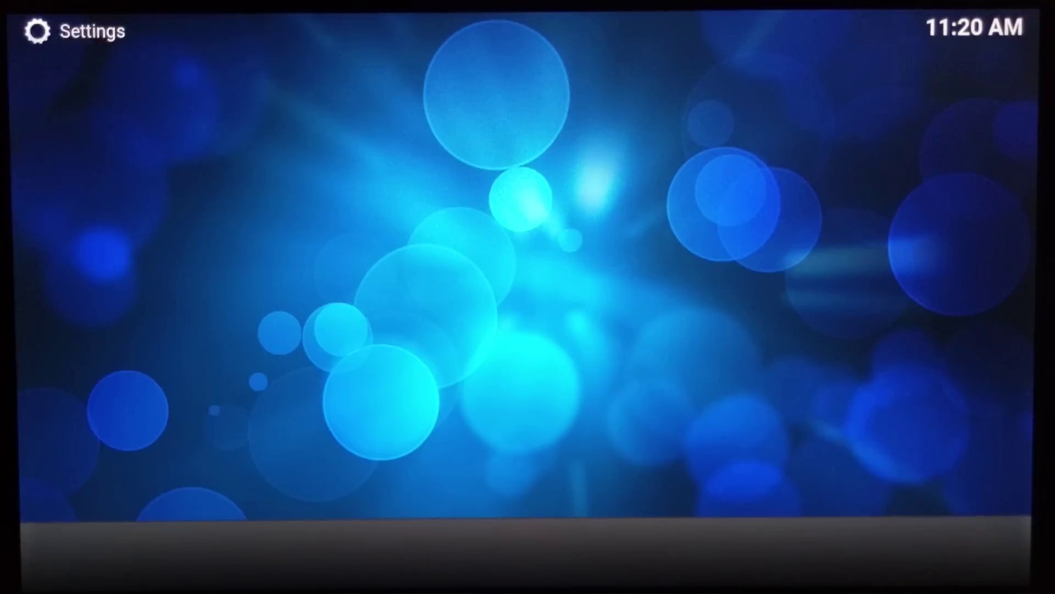
key("Up")
key("Up")
key("Up")
key("Return")
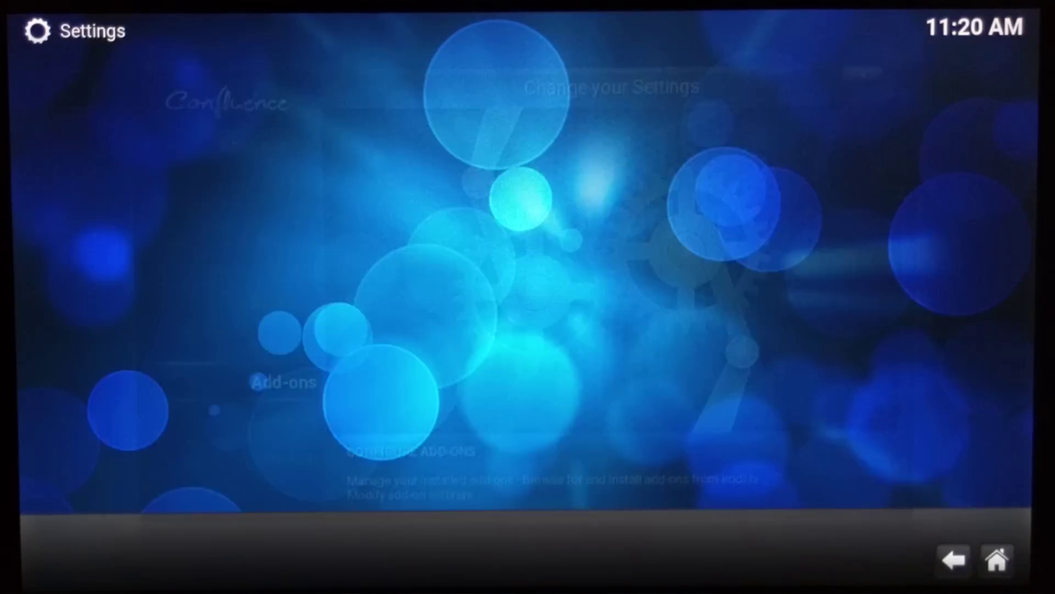
key("Return")
key("Down")
key("Down")
key("Down")
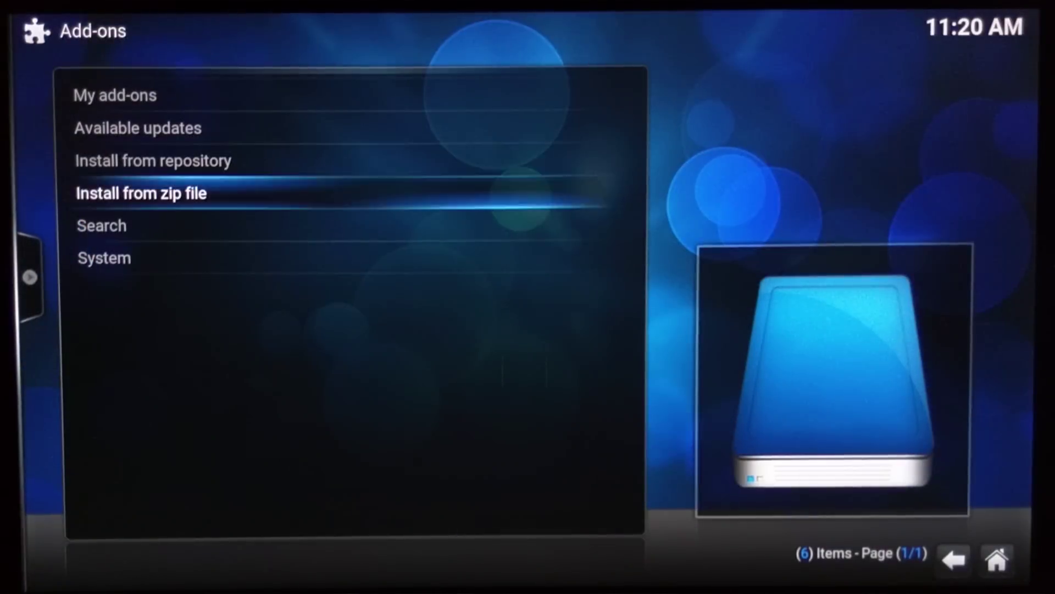
key("Return")
key("Down")
key("Return")
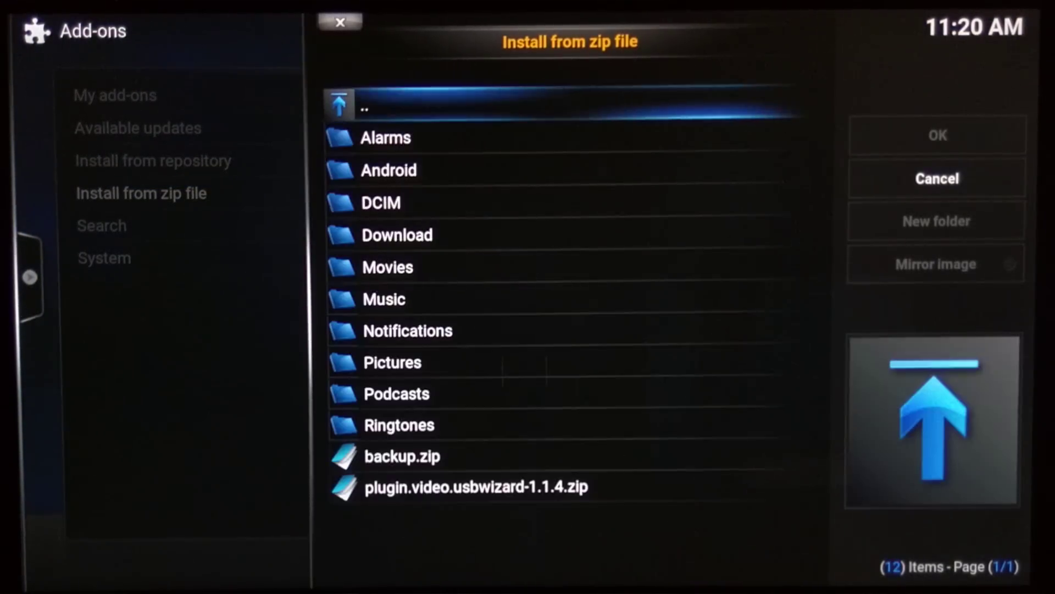
key("Up")
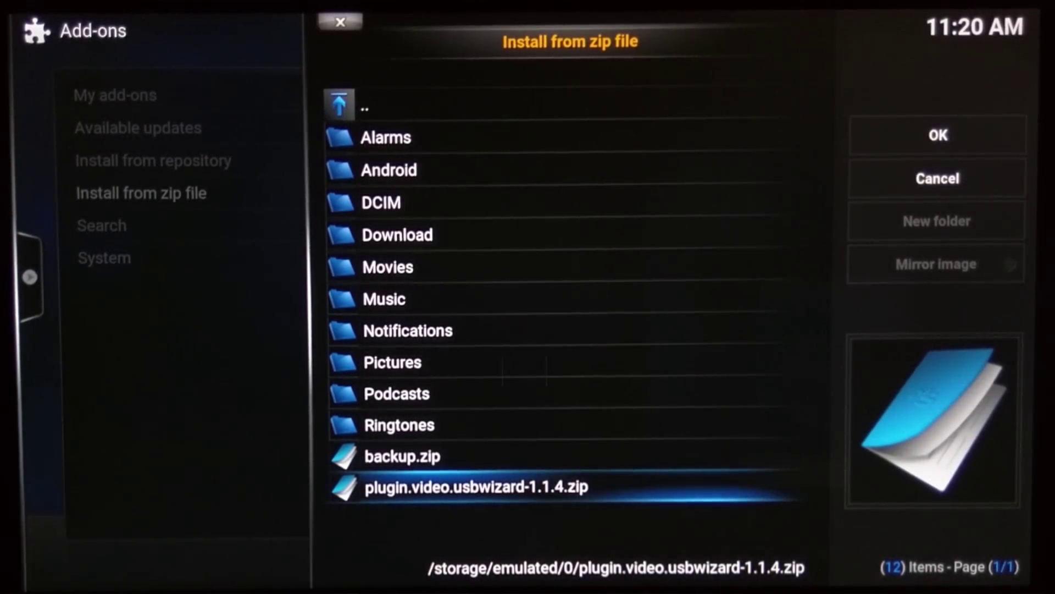
key("Return")
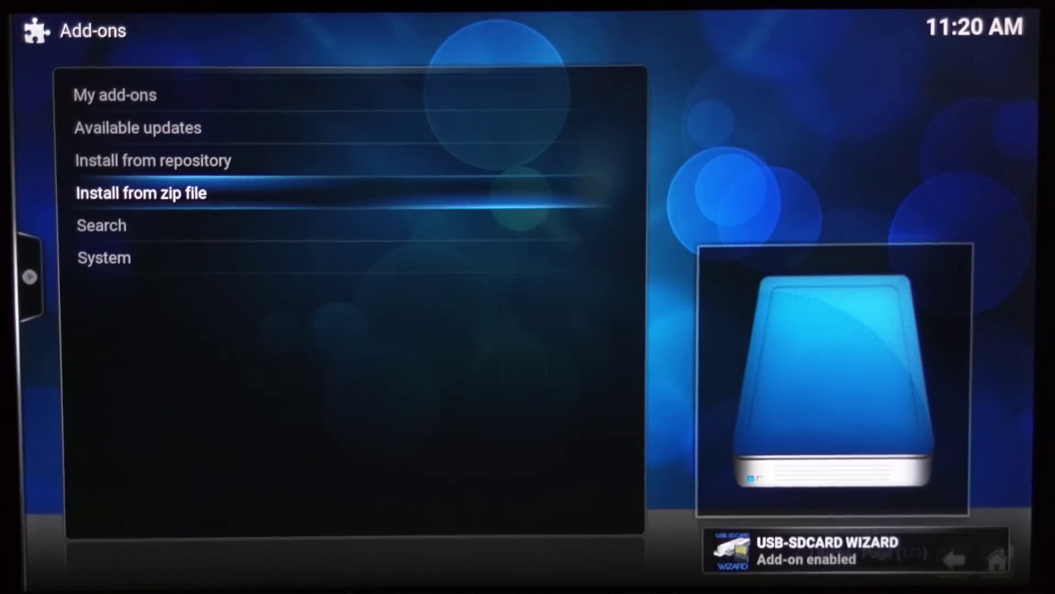
Confirm USB-SDCARD WIZARD is listed under Programs > Program add-ons, then return to the Kodi home screen
key("Return")
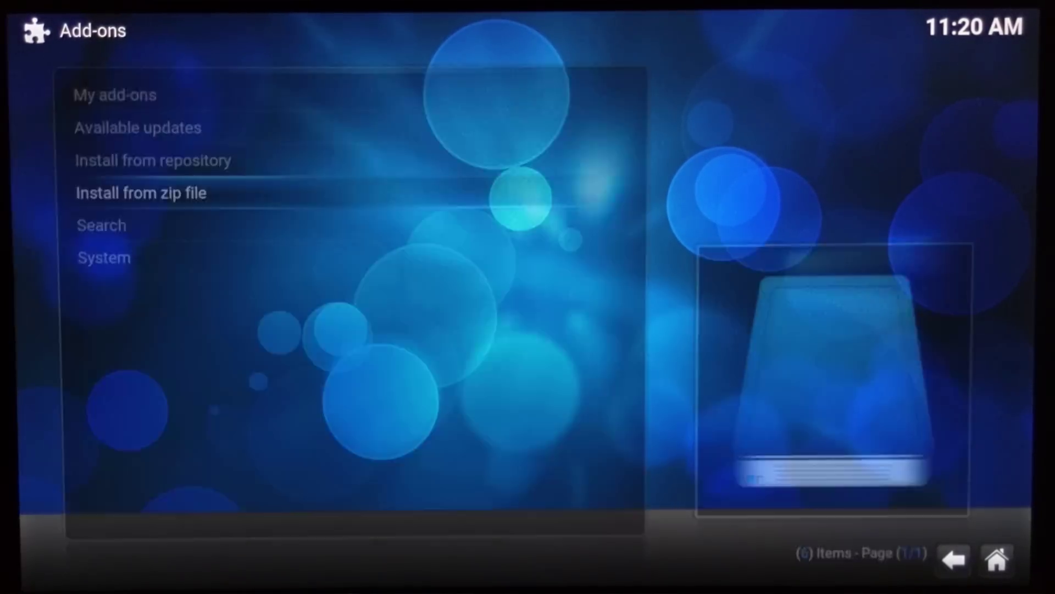
key("Escape")
key("Left")
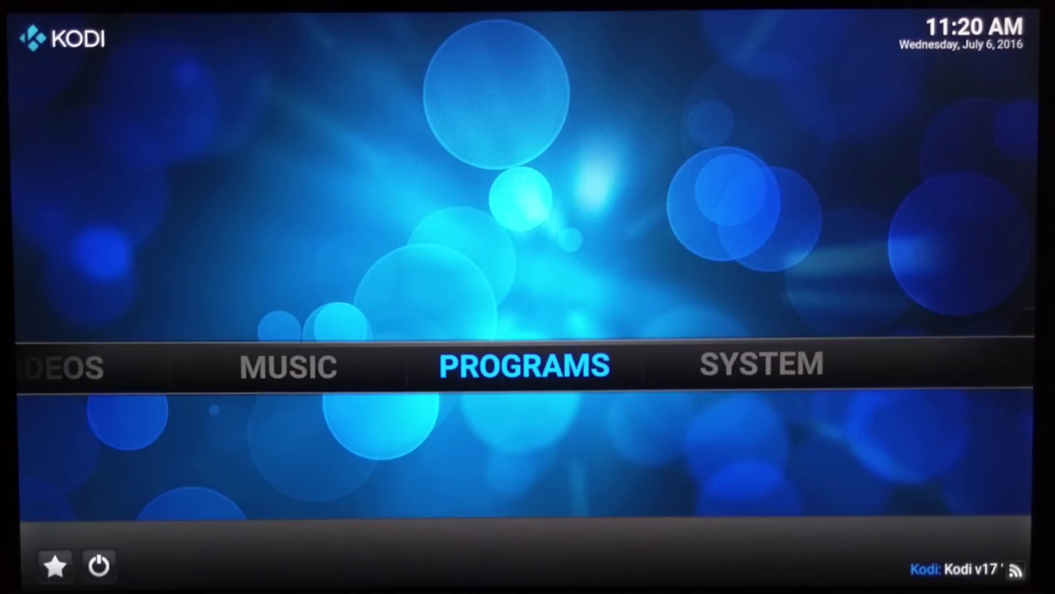
key("Return")
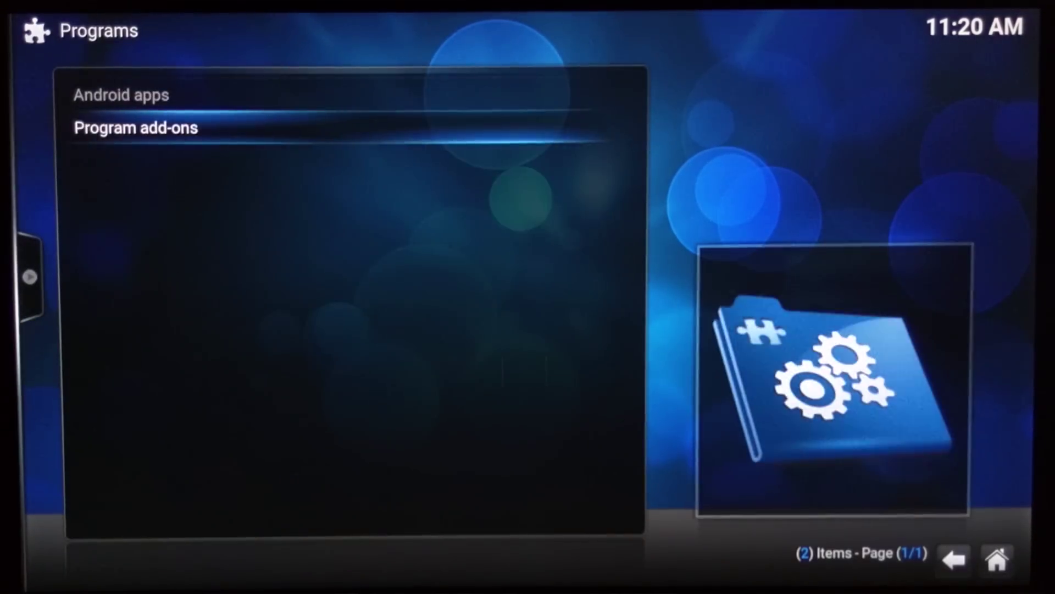
key("Return")
key("Down")
key("BackSpace")
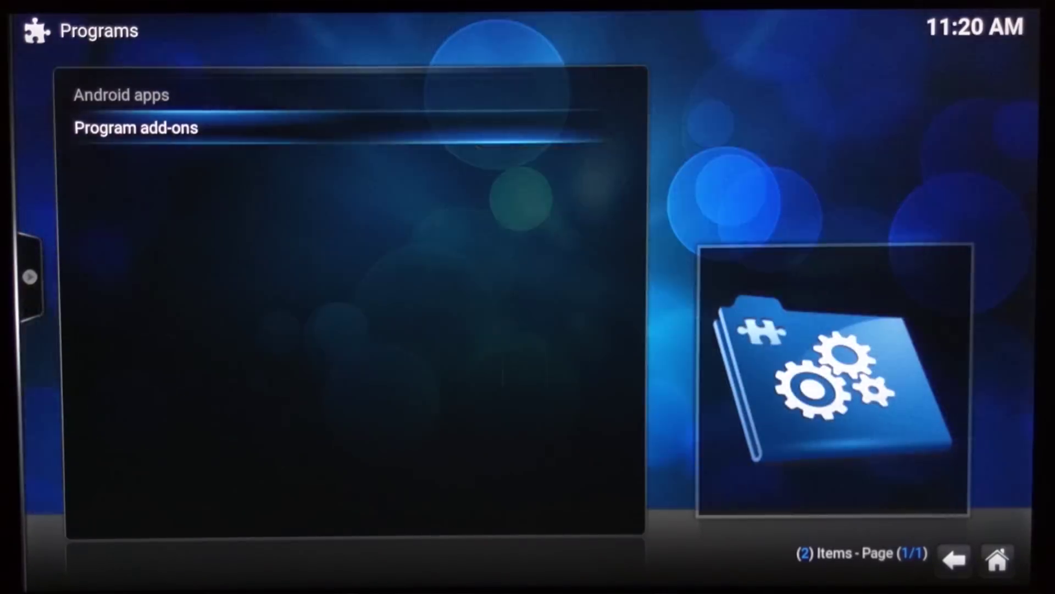
key("BackSpace")
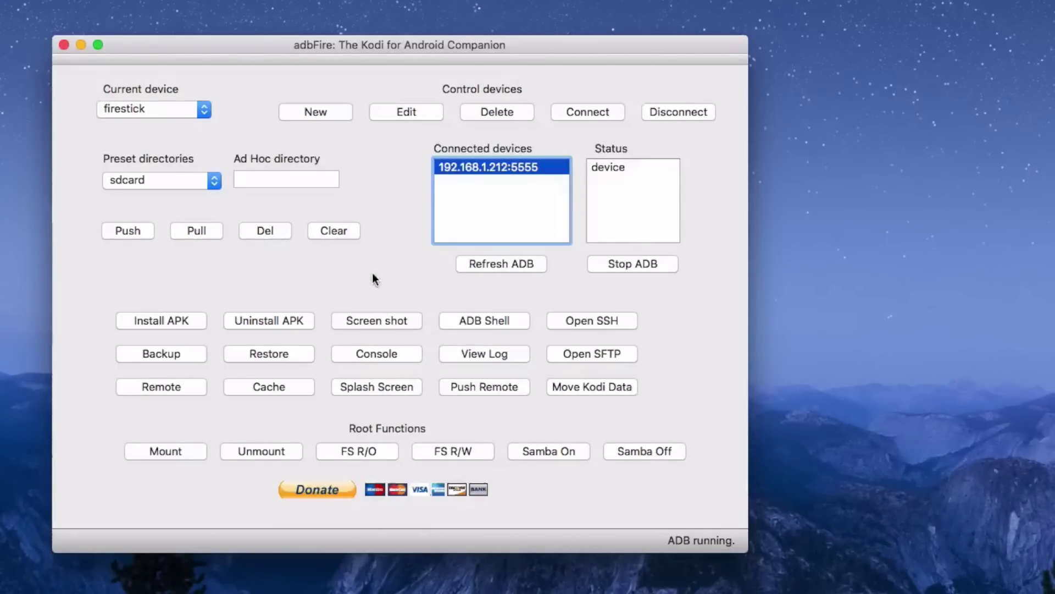
Push backup.zip from the June 26 Build folder to the sdcard and dismiss the File Pushed alert
left_click(127, 229)
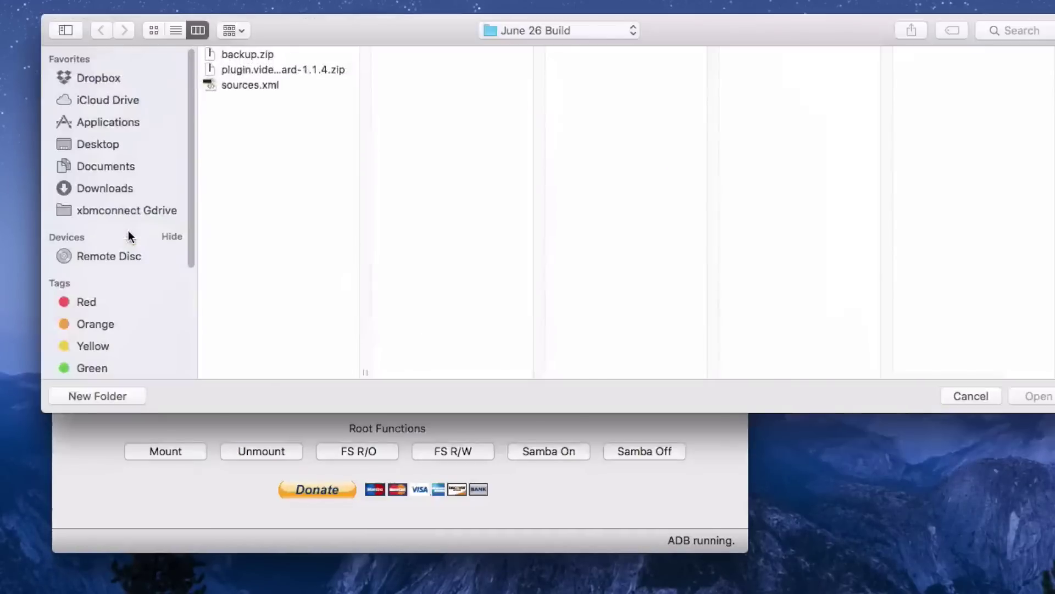
left_click(250, 54)
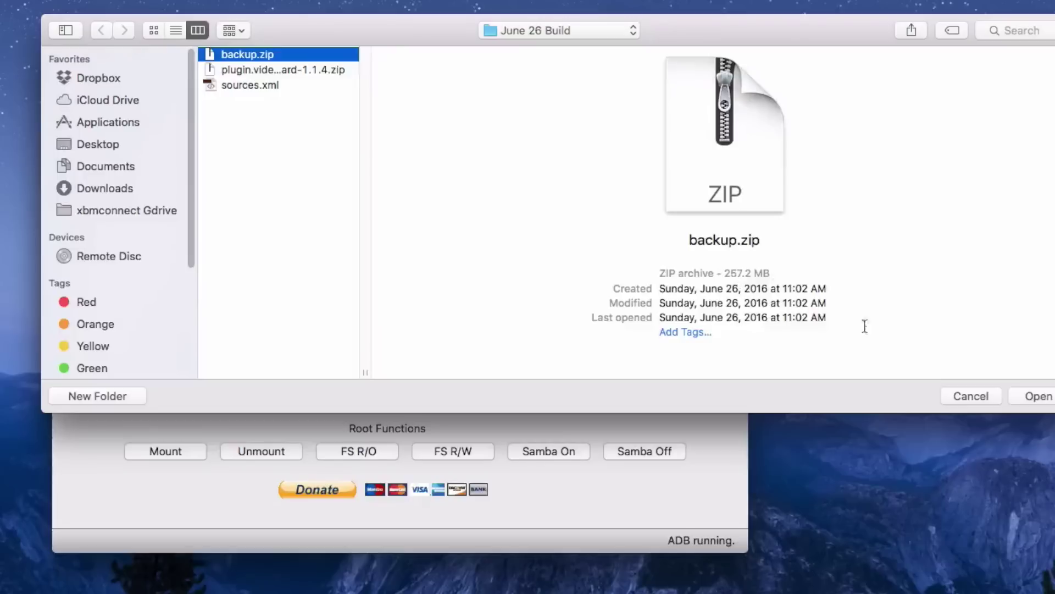
left_click(1039, 397)
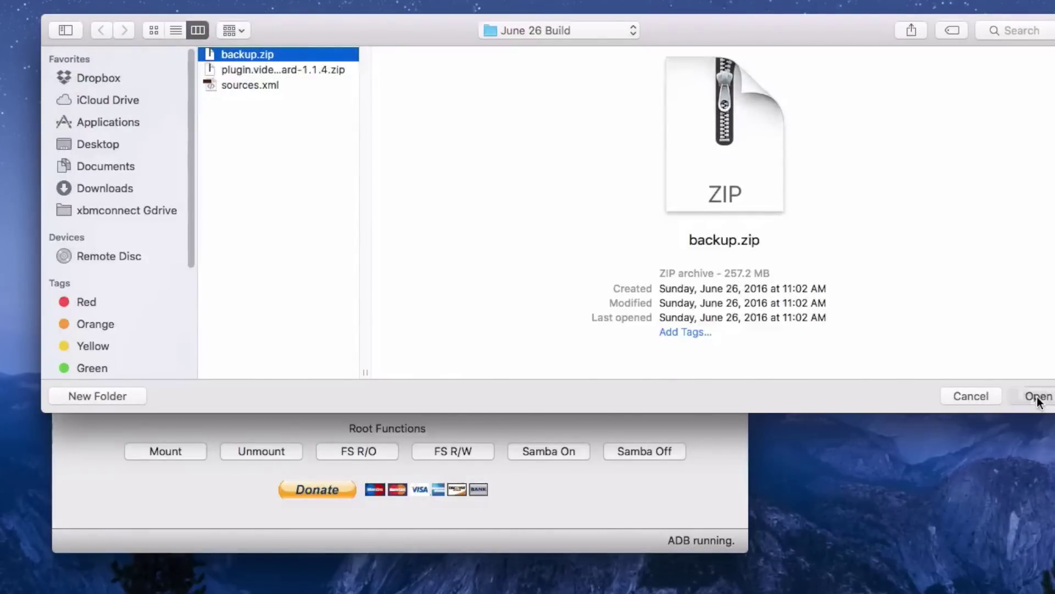
left_click(522, 315)
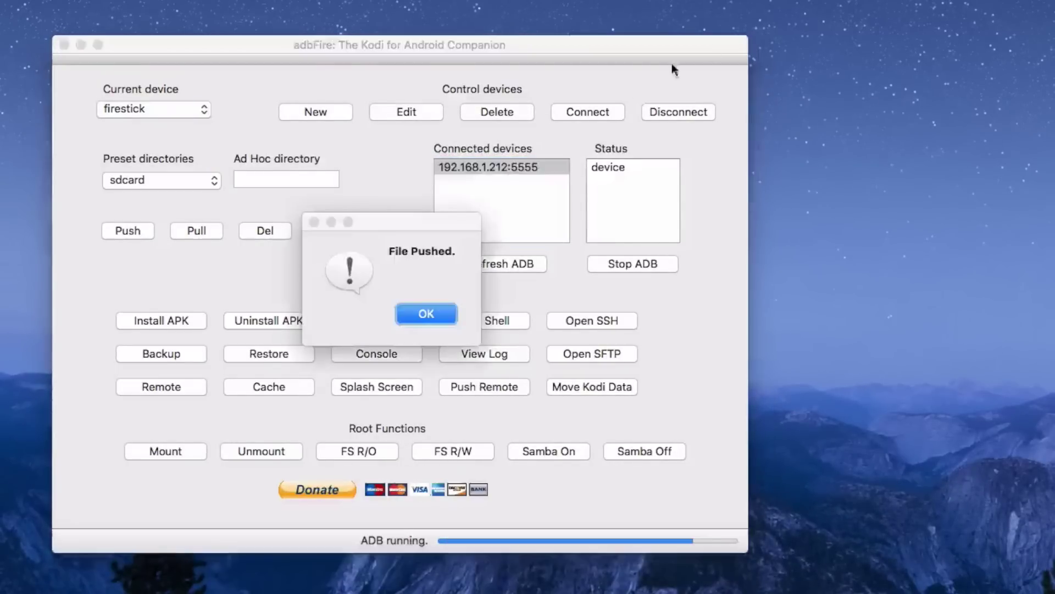
left_click(407, 246)
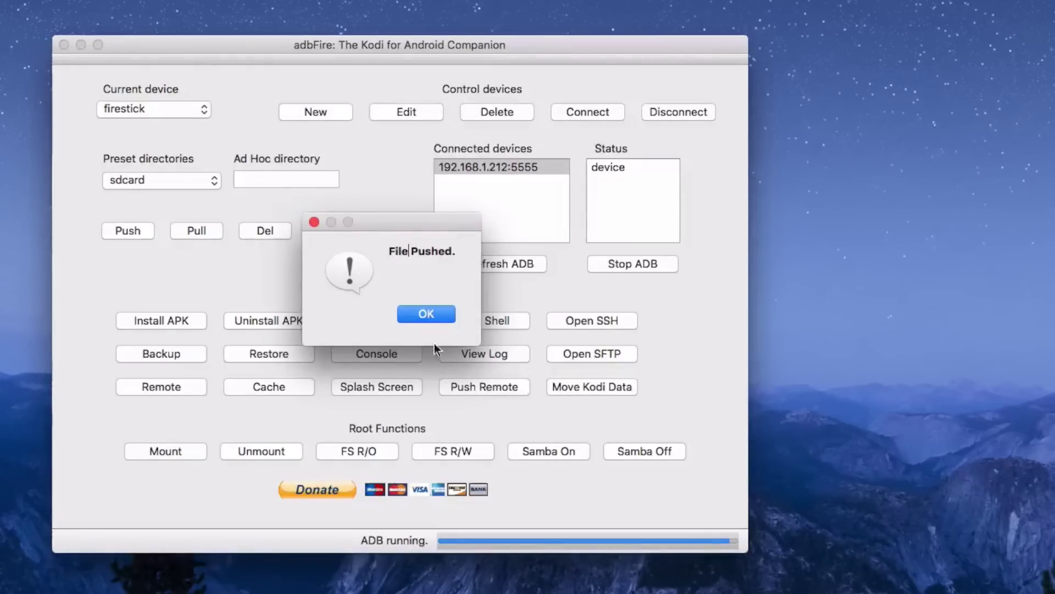
left_click(438, 313)
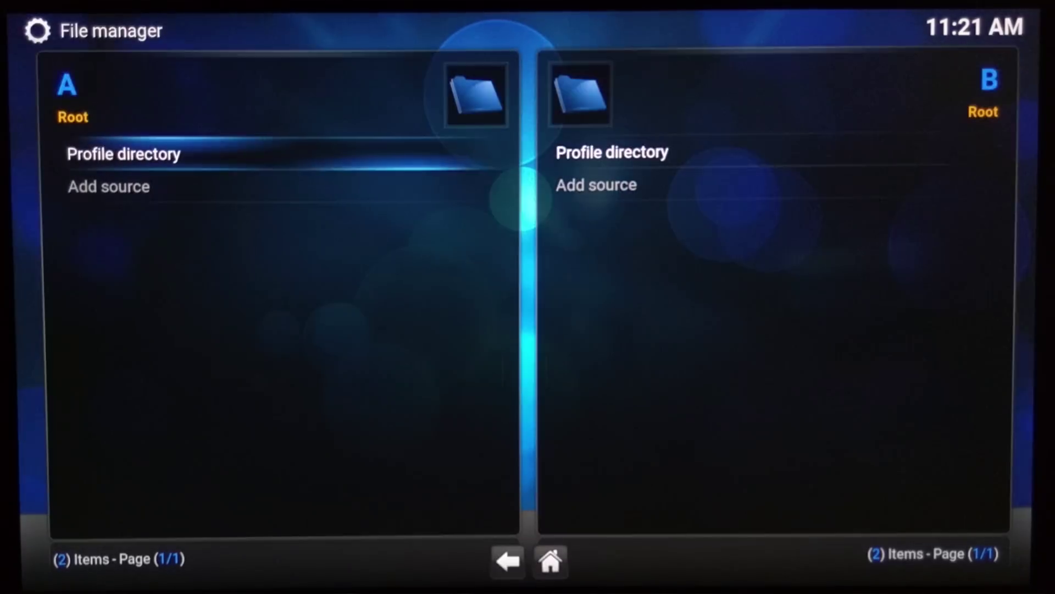
Begin adding a new files source in the File manager and open its location browser
key("Down")
key("Up")
key("Down")
key("Return")
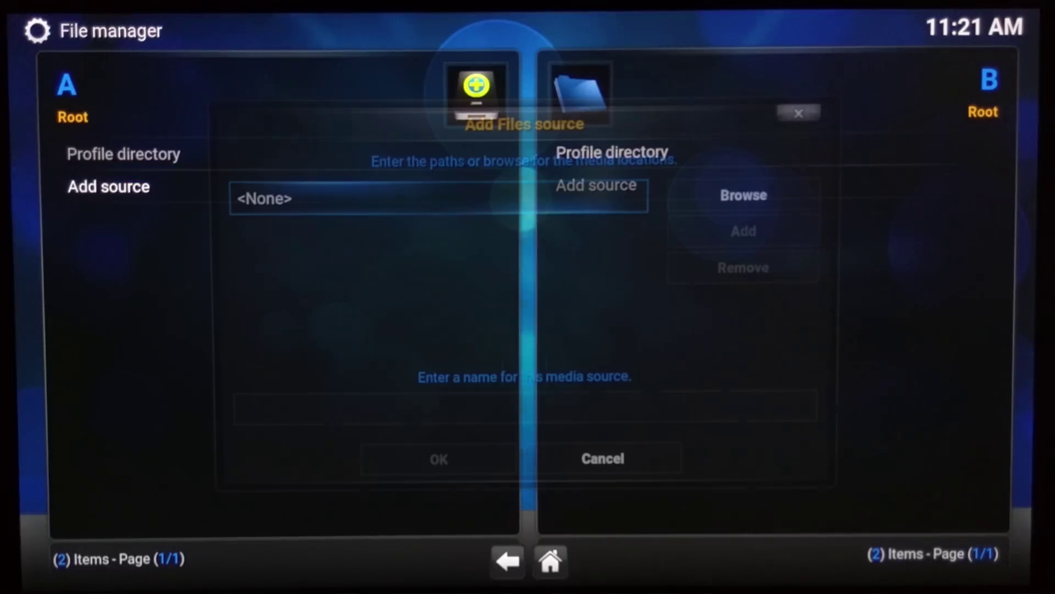
key("Right")
key("Return")
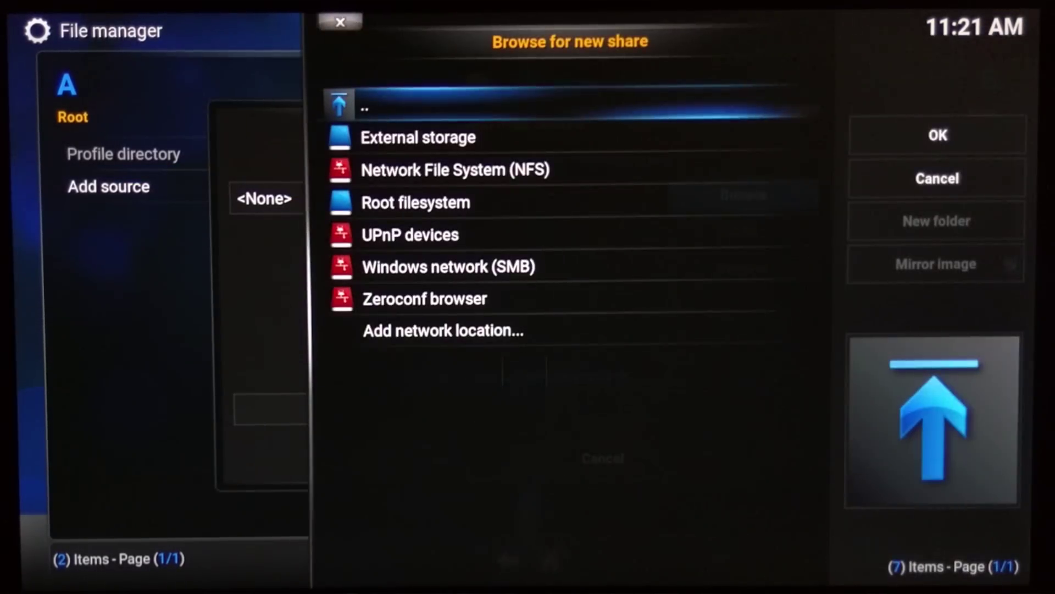
Browse the external storage folders, then cancel the Browse for new share dialog
key("Down")
key("Return")
key("Up")
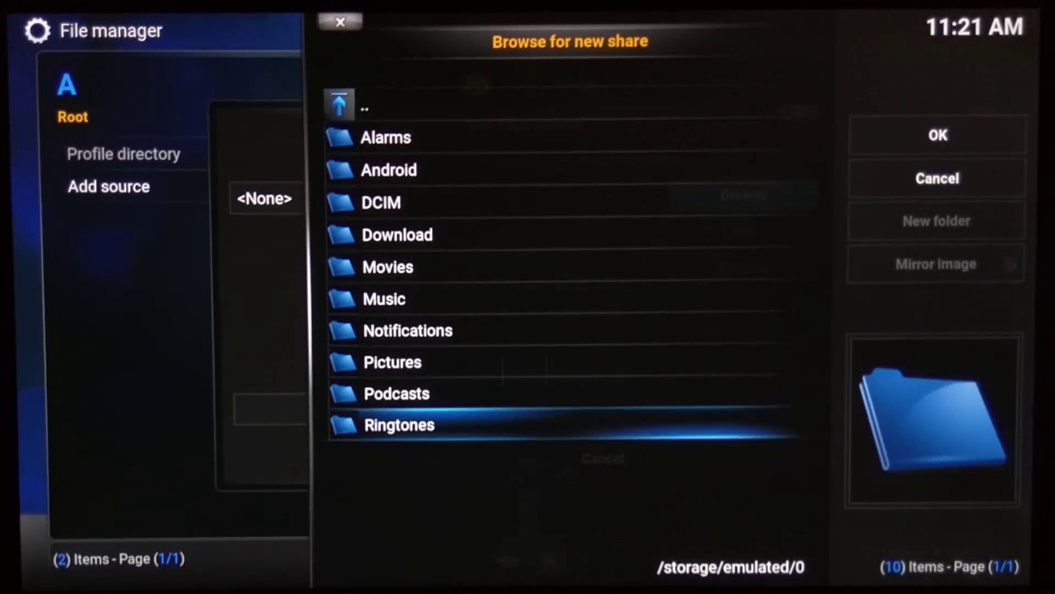
key("Down")
key("Up")
key("Down")
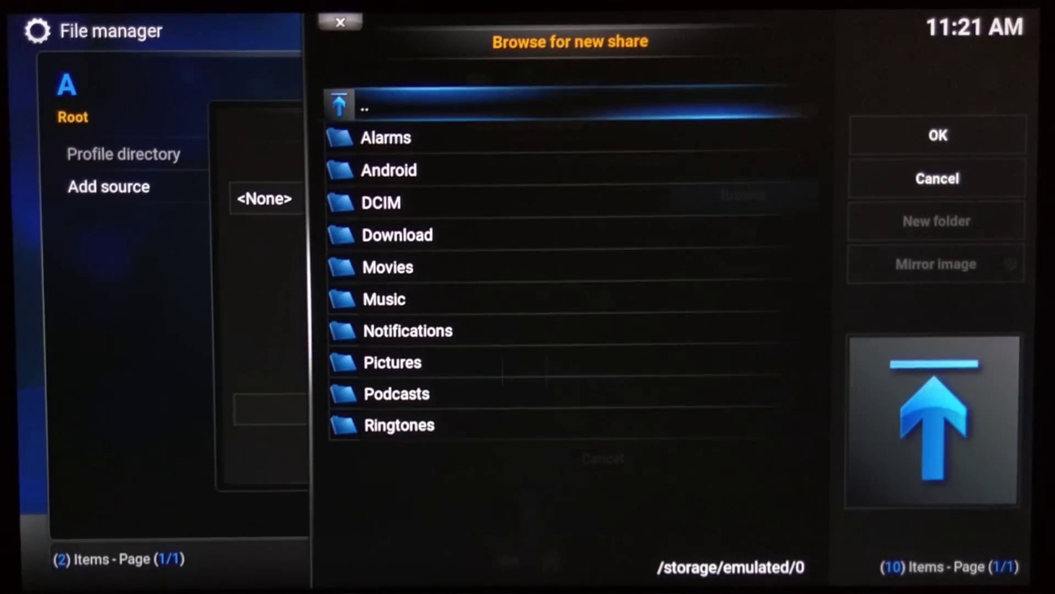
key("Right")
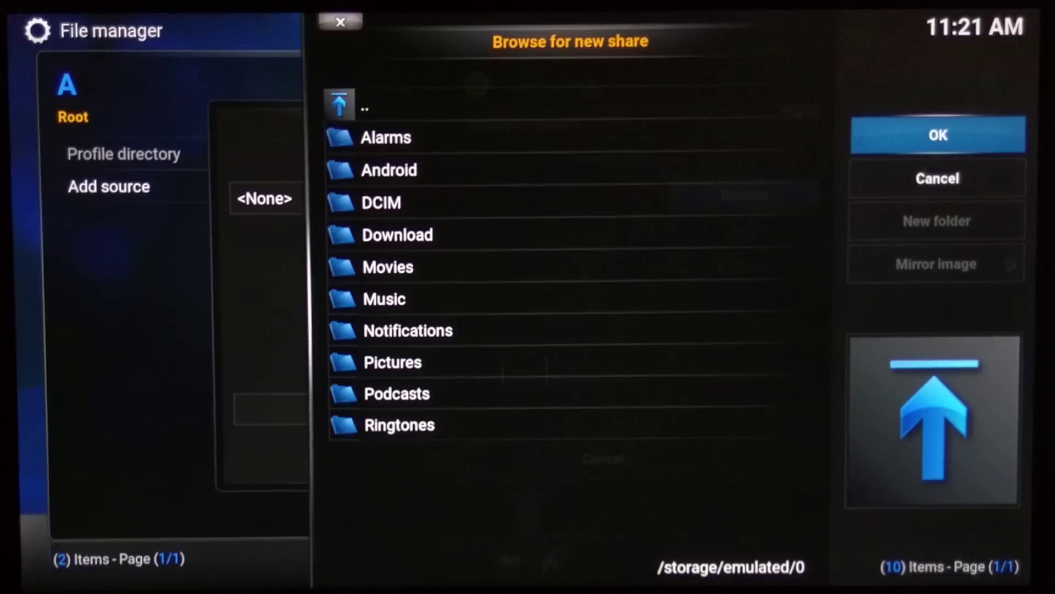
key("Down")
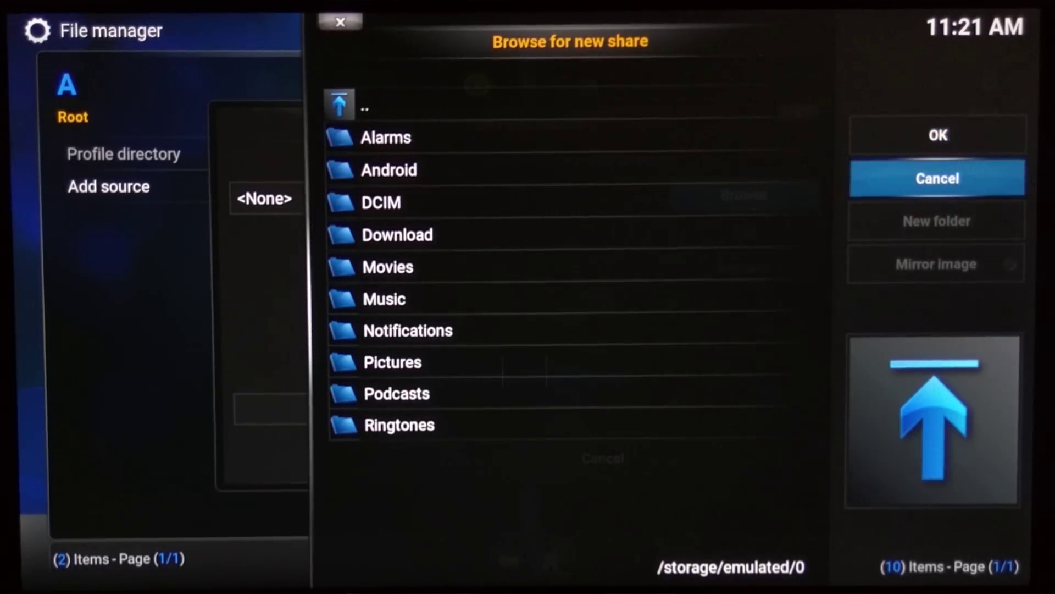
key("Return")
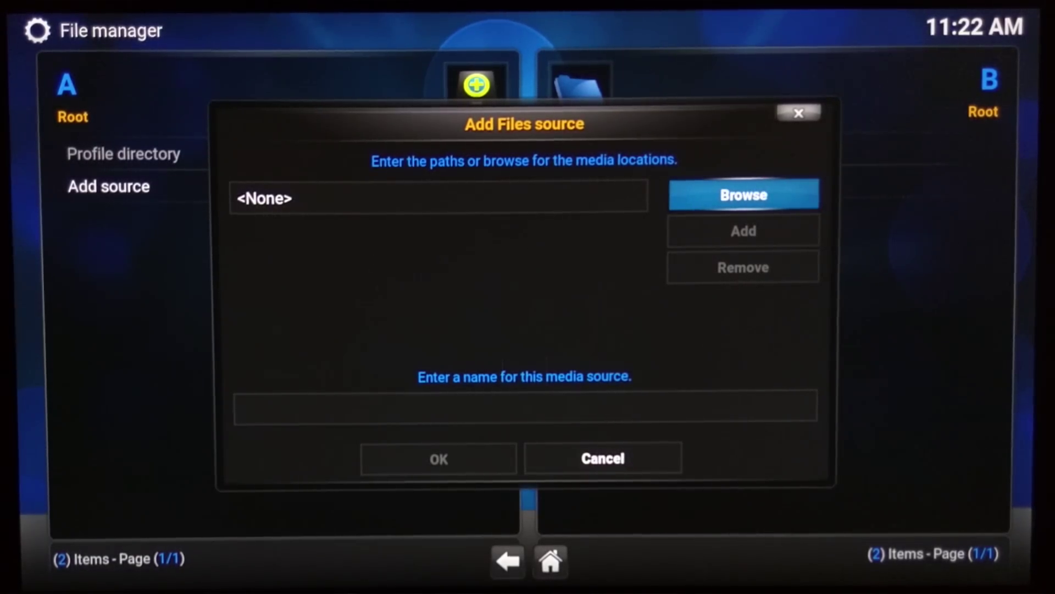
Leave the File manager and go to Programs > Program add-ons
key("Escape")
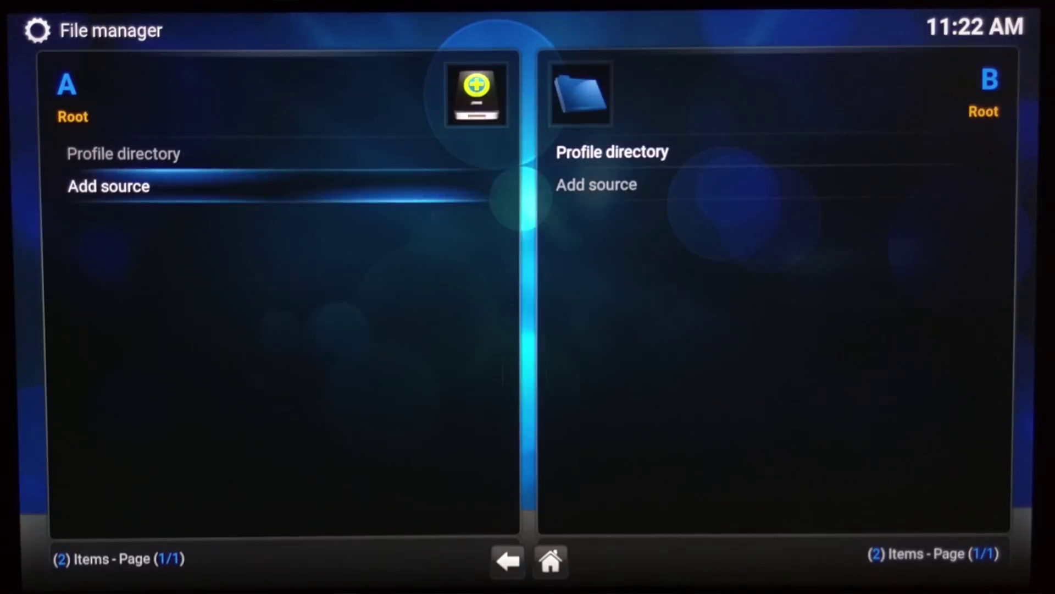
key("Escape")
key("Left")
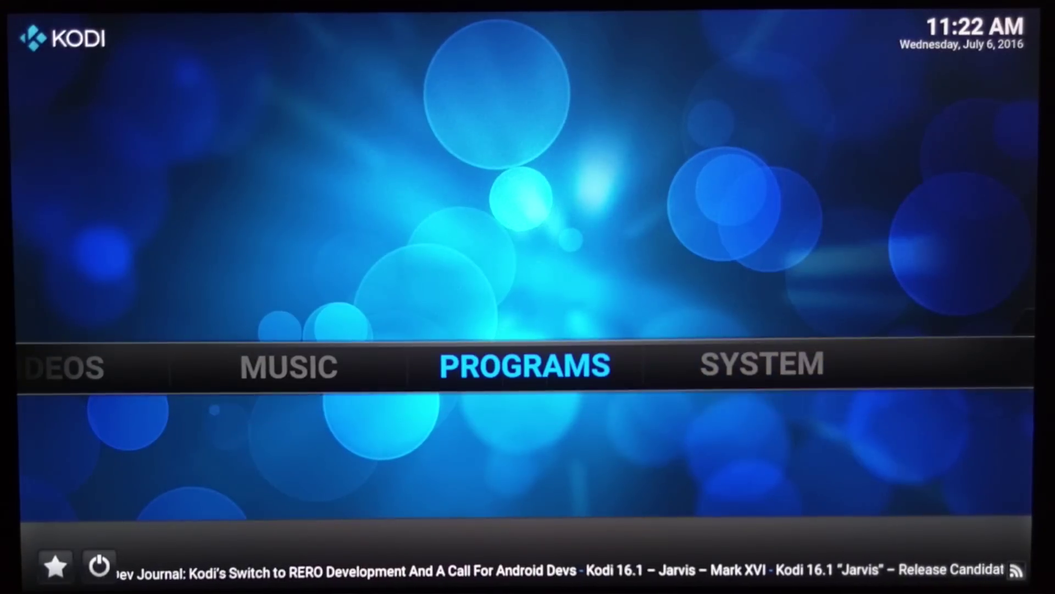
key("Return")
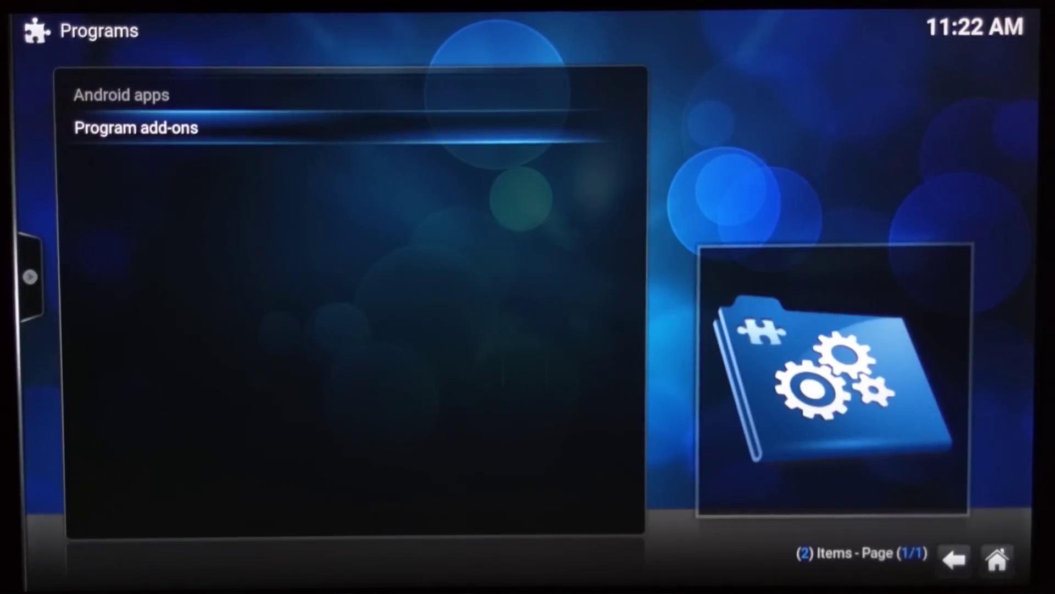
key("Return")
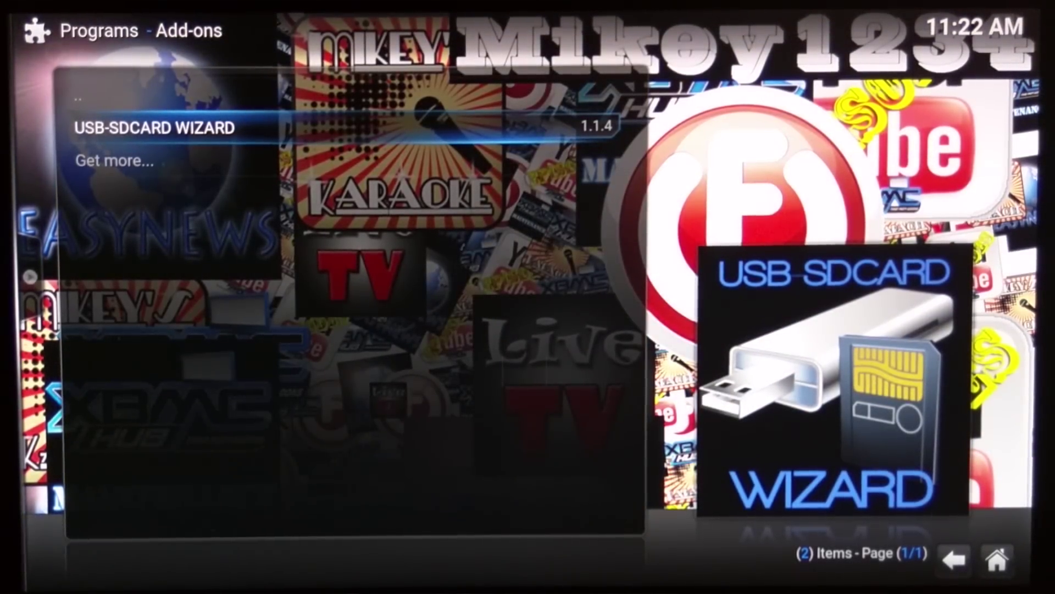
In USB-SDCARD WIZARD add-on settings, set the destination folder to /storage/emulated/0/
key("c")
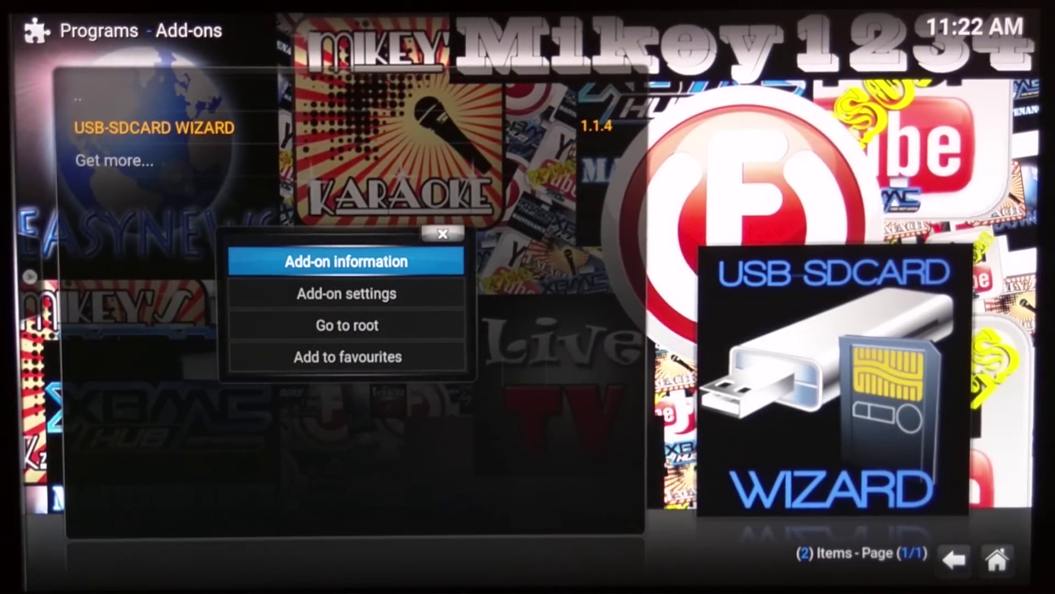
key("Down")
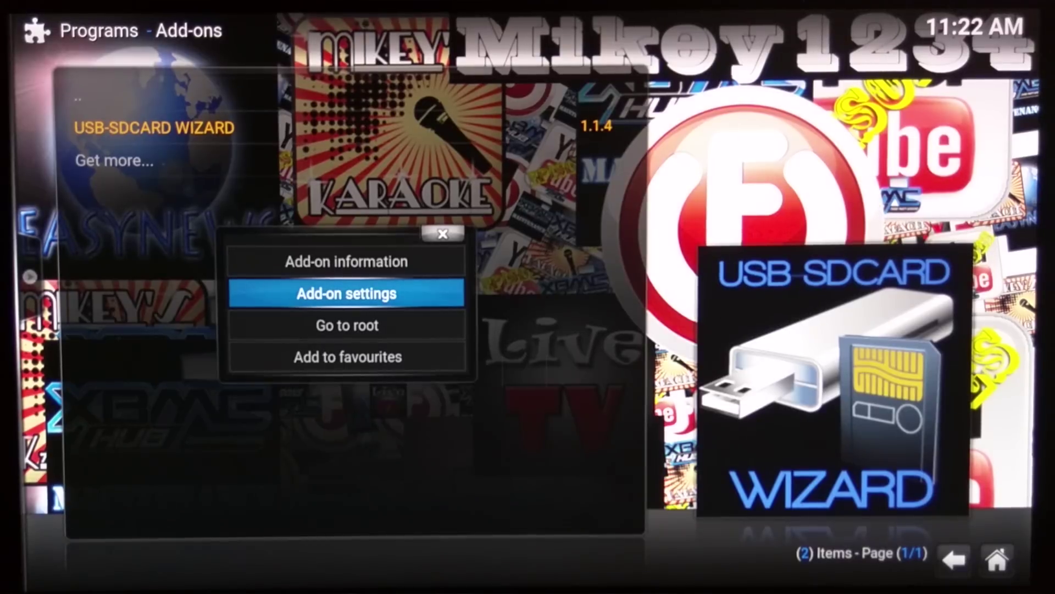
key("Return")
key("Return")
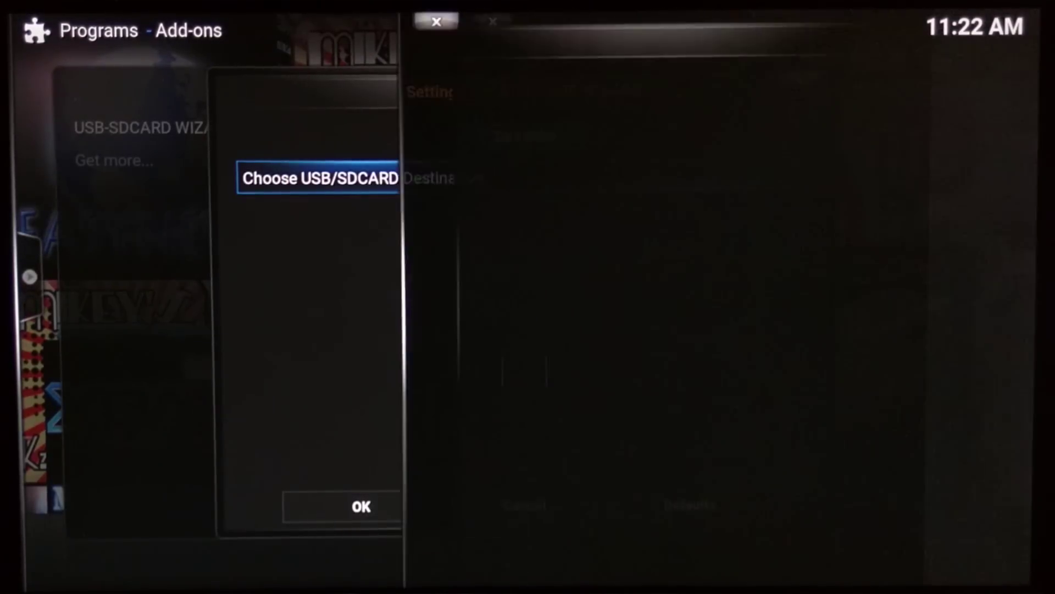
key("Down")
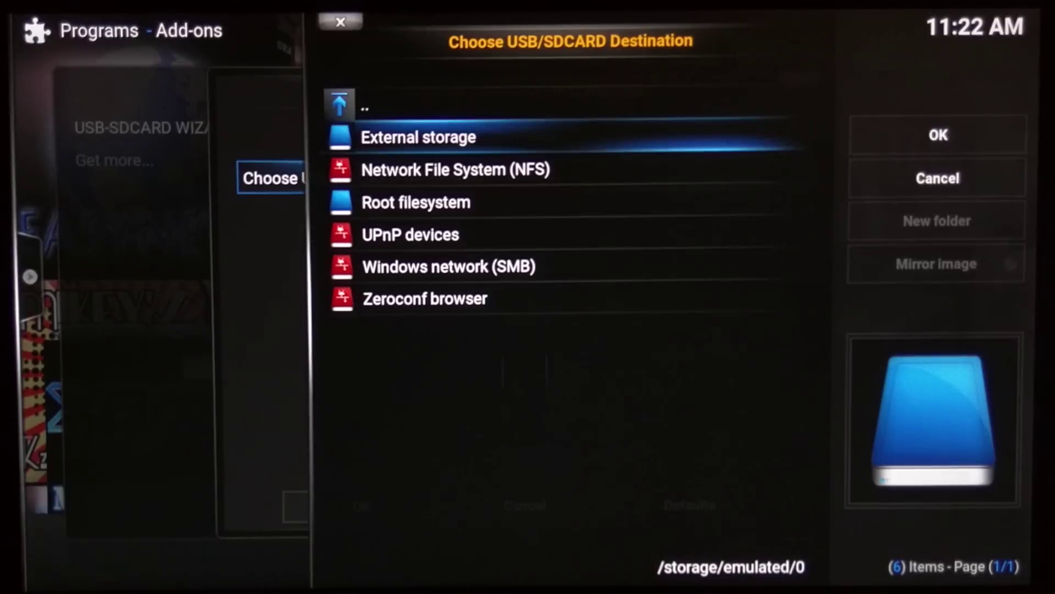
key("Return")
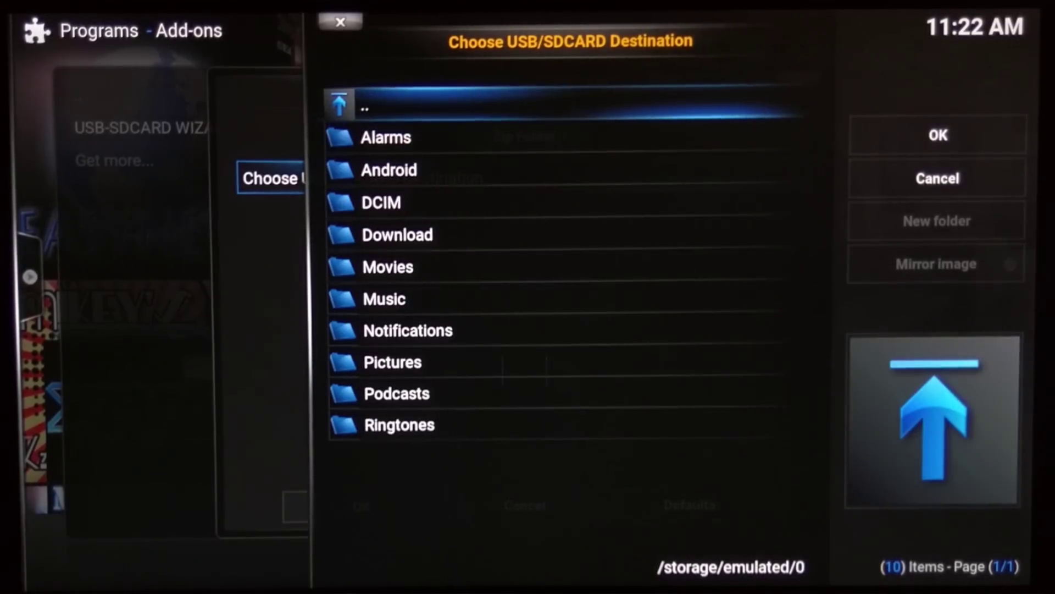
key("Right")
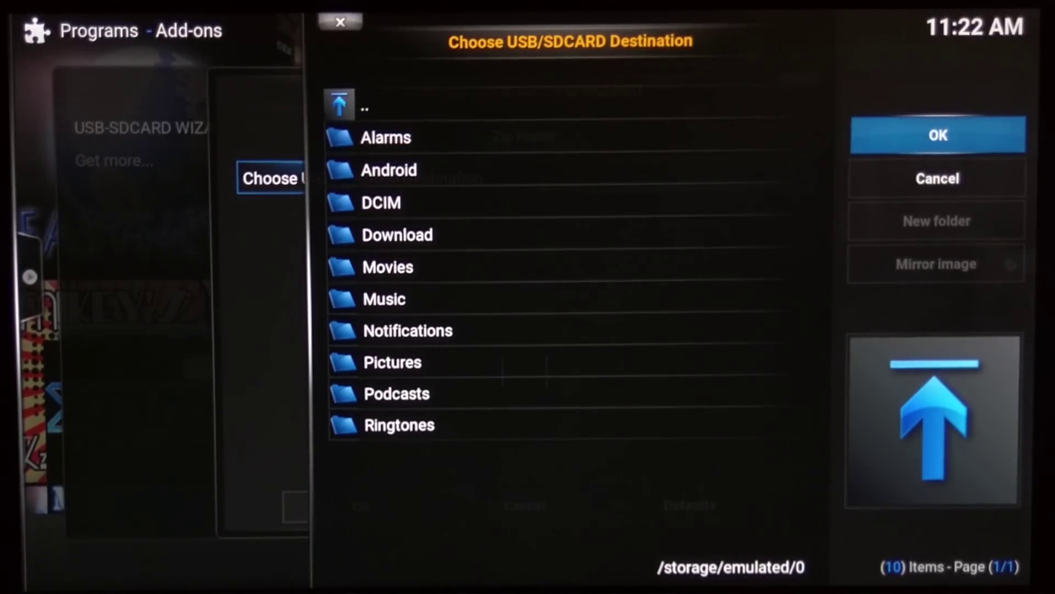
key("Return")
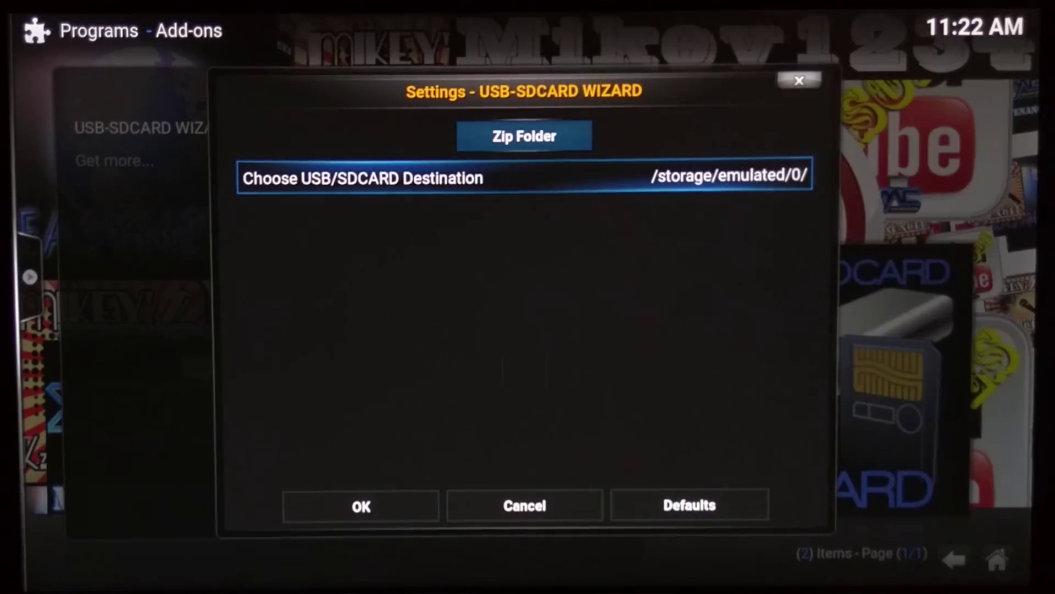
key("Down")
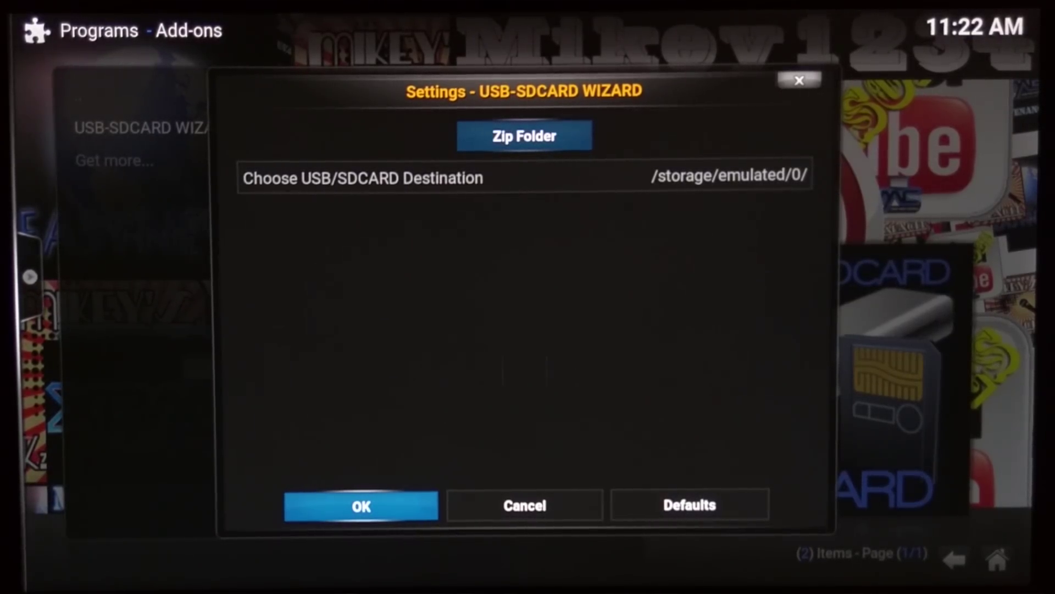
Save the wizard settings, launch USB-SDCARD WIZARD and start FULL RESTORE from its Restore options
key("Return")
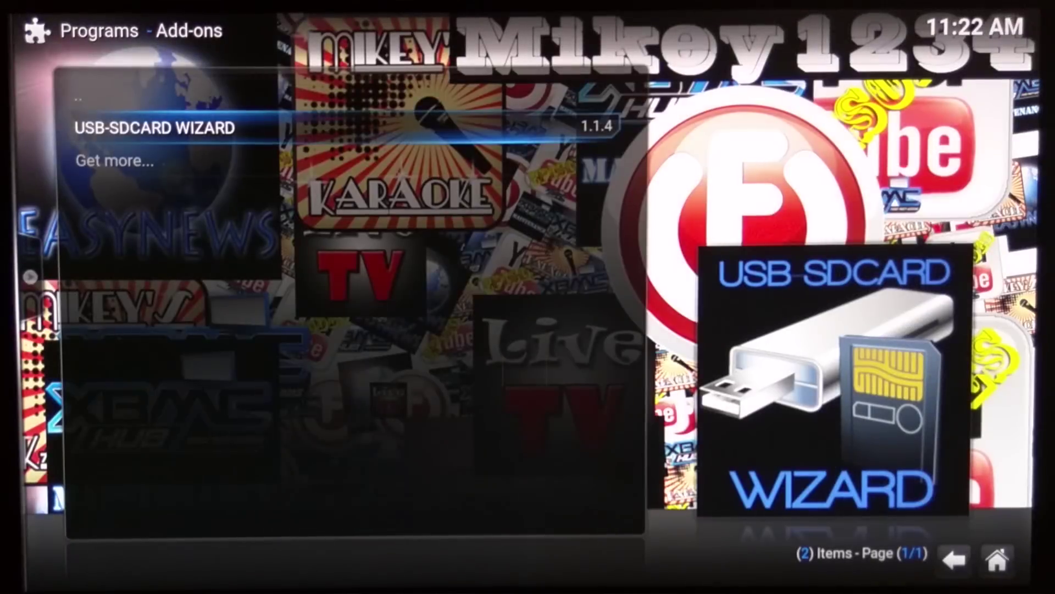
key("Return")
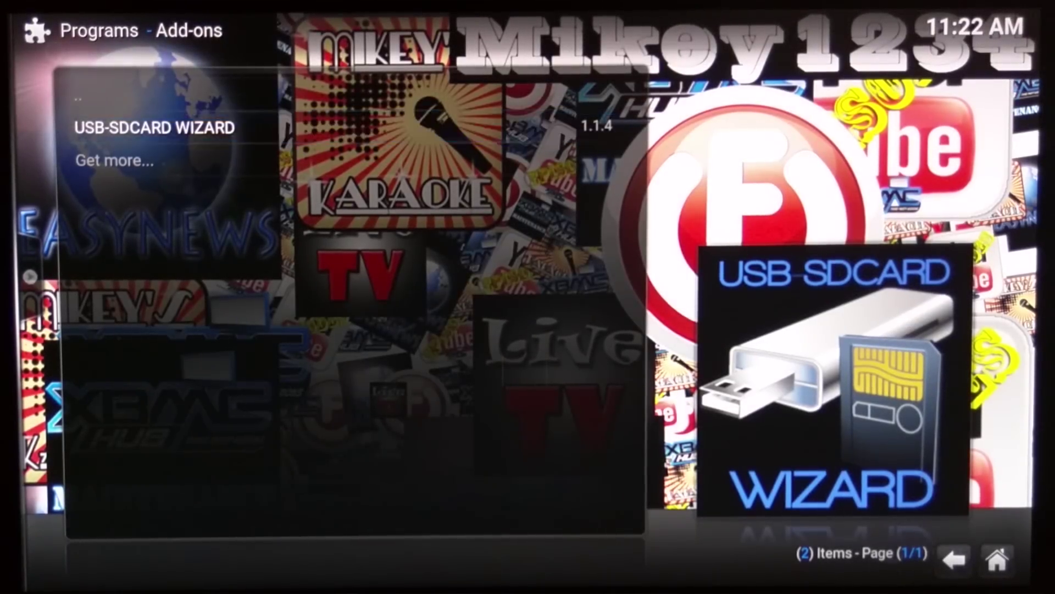
key("Down")
key("Down")
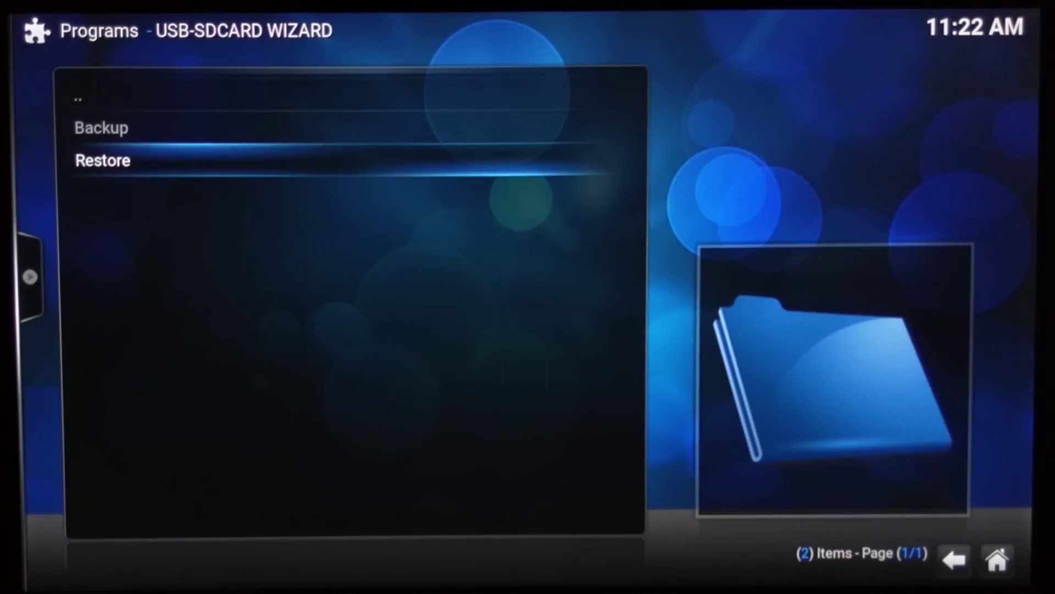
key("Return")
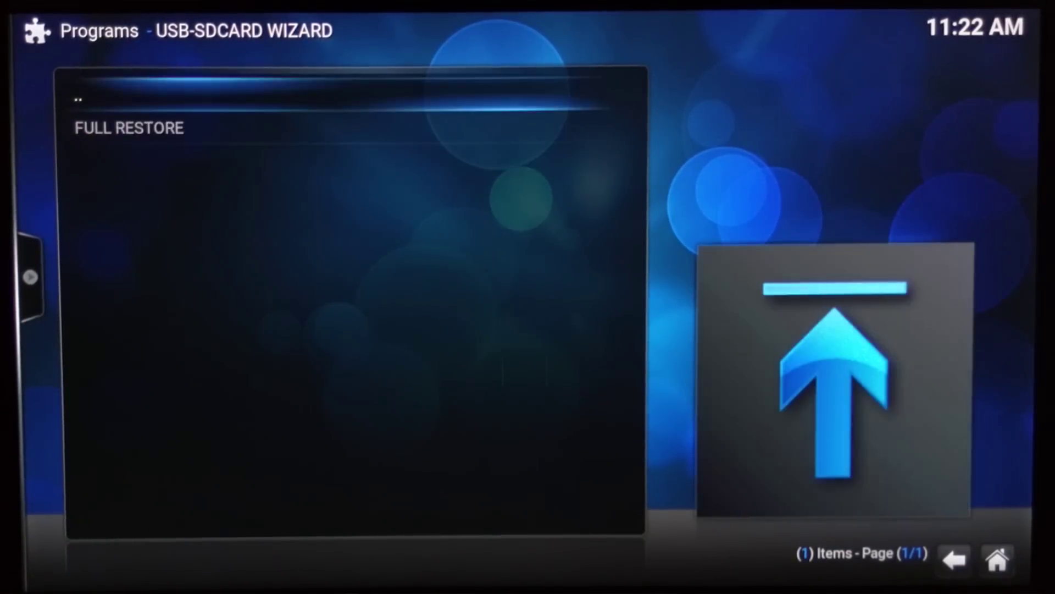
key("Down")
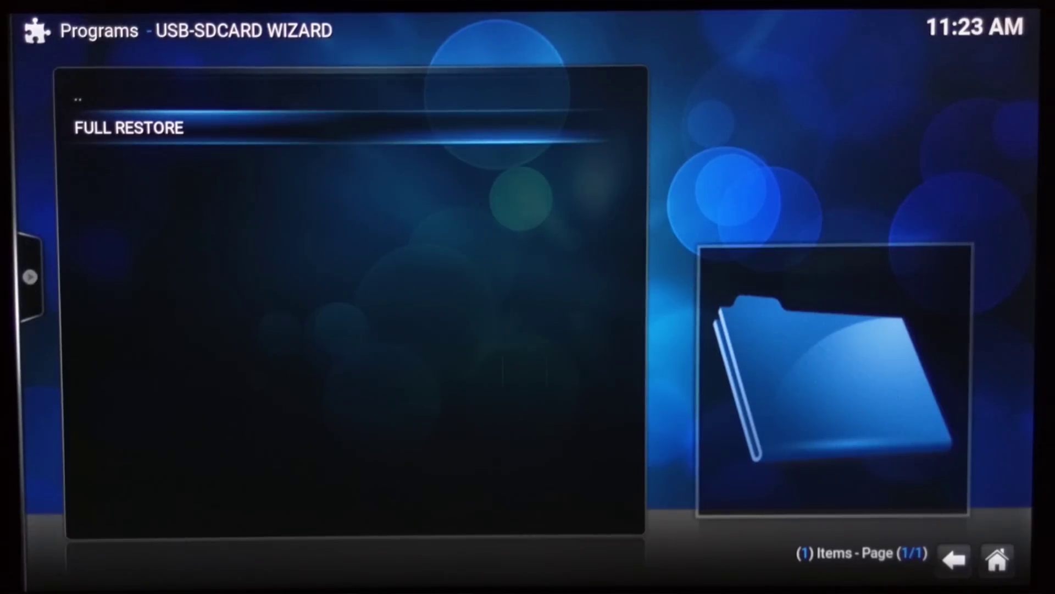
key("Return")
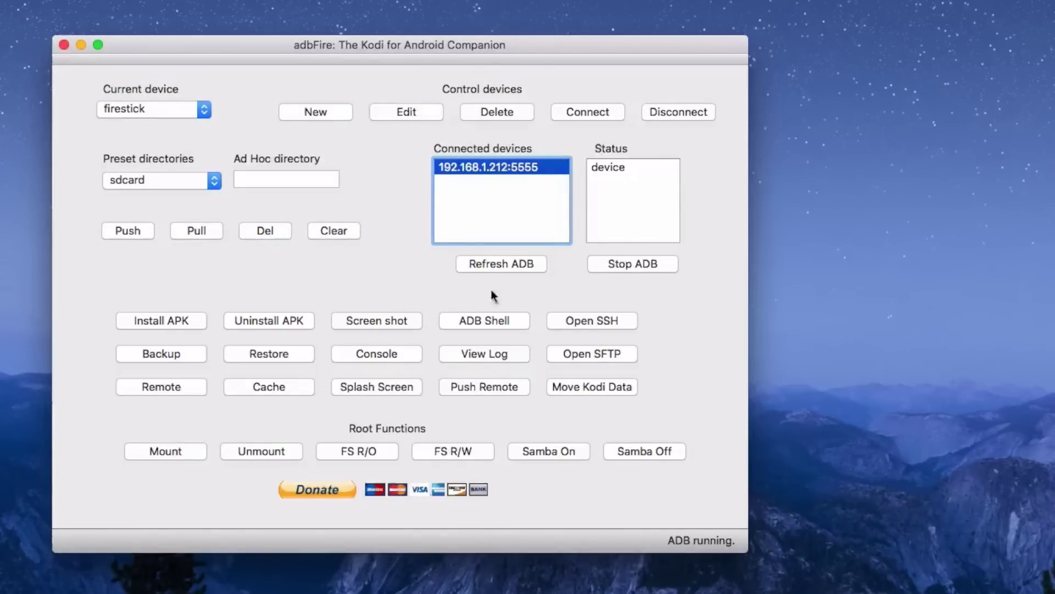
Disconnect the Fire TV Stick and delete the firestick device entry, confirming with Yes
left_click(681, 111)
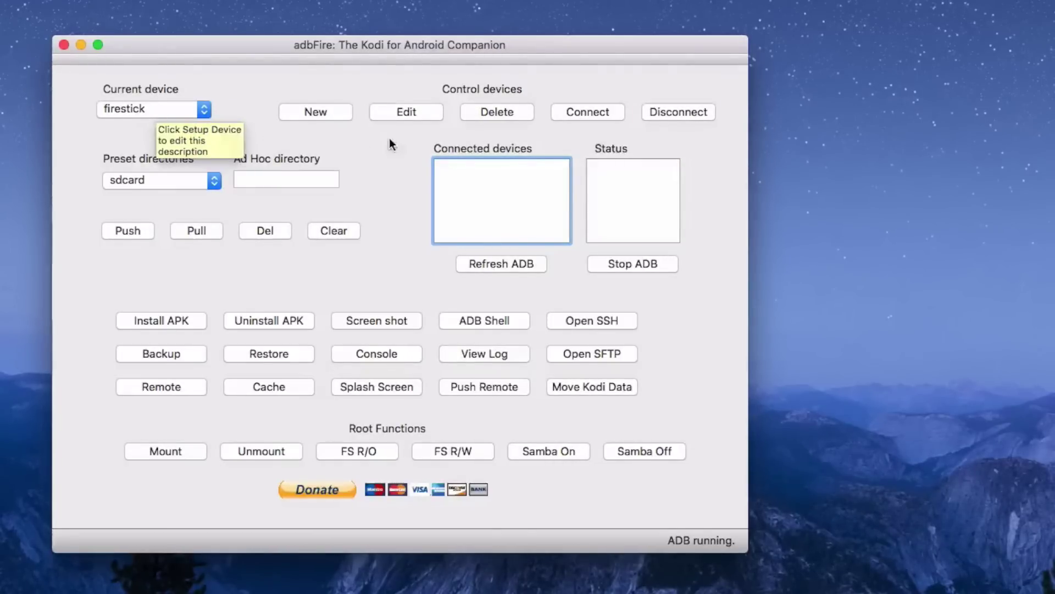
left_click(486, 113)
left_click(629, 338)
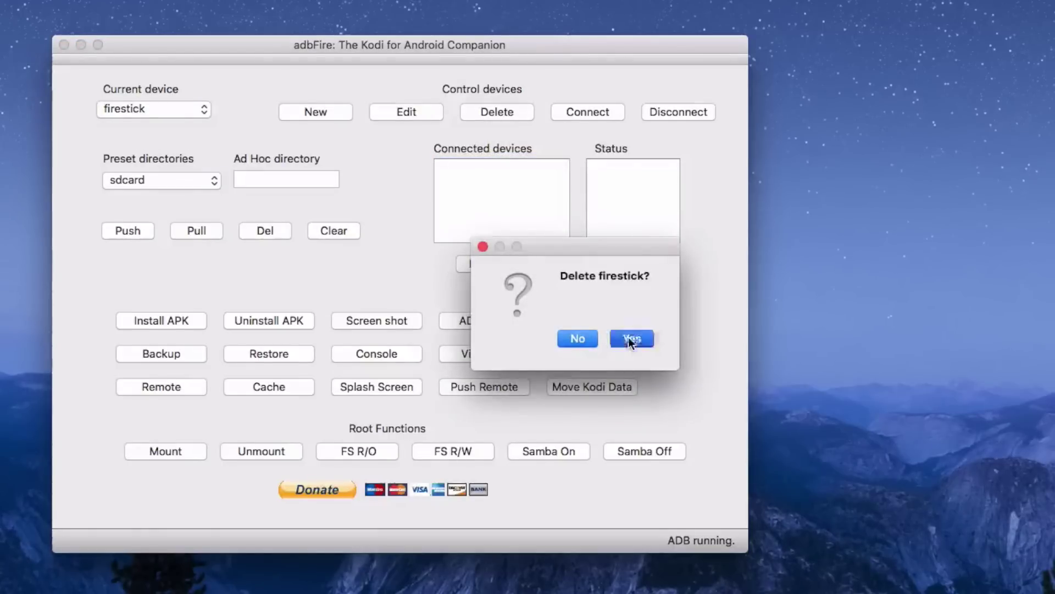